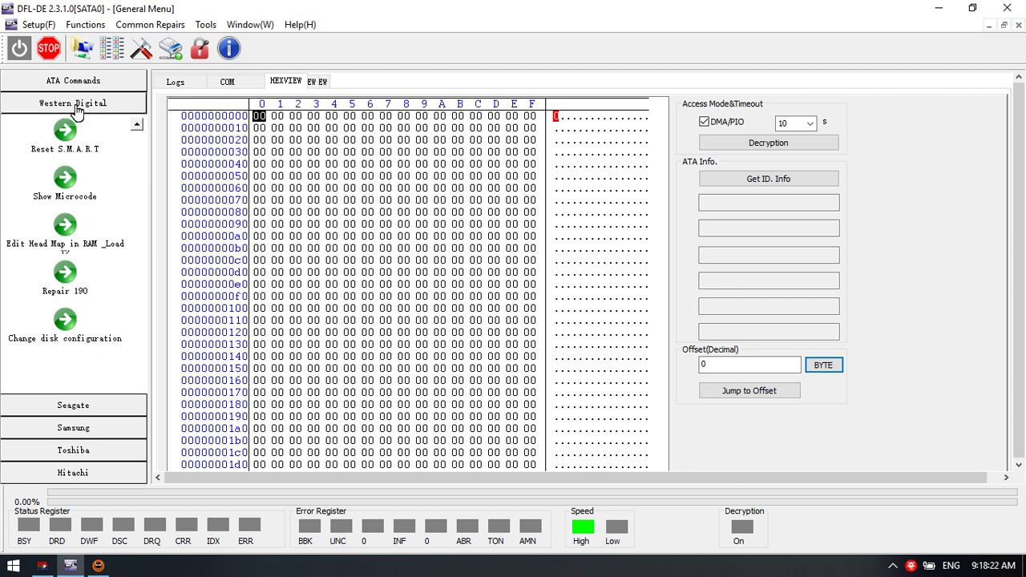
Step: Power on the drive and start the Western Digital Repair 190 function in Intelligent mode
click(136, 130)
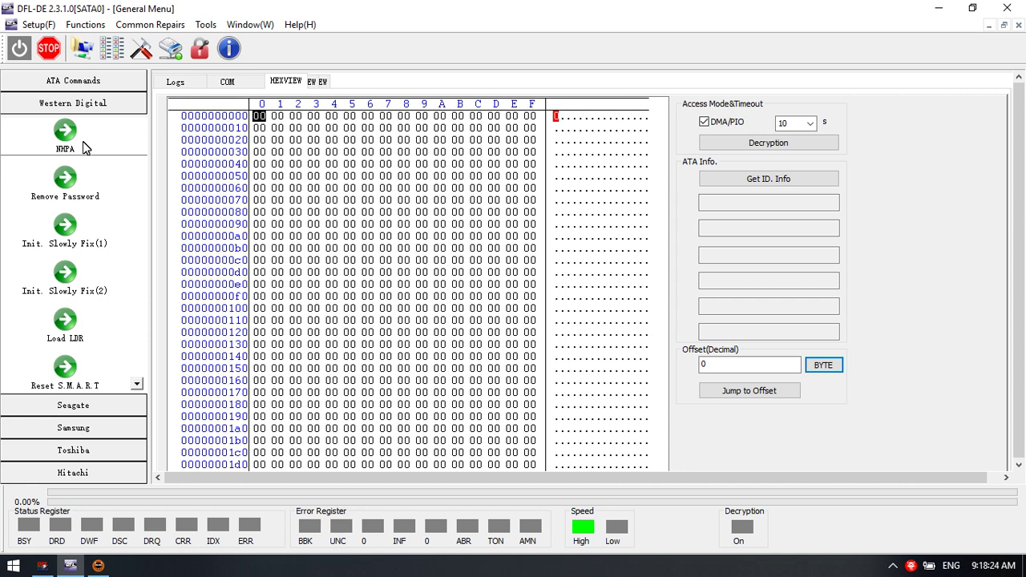
click(136, 384)
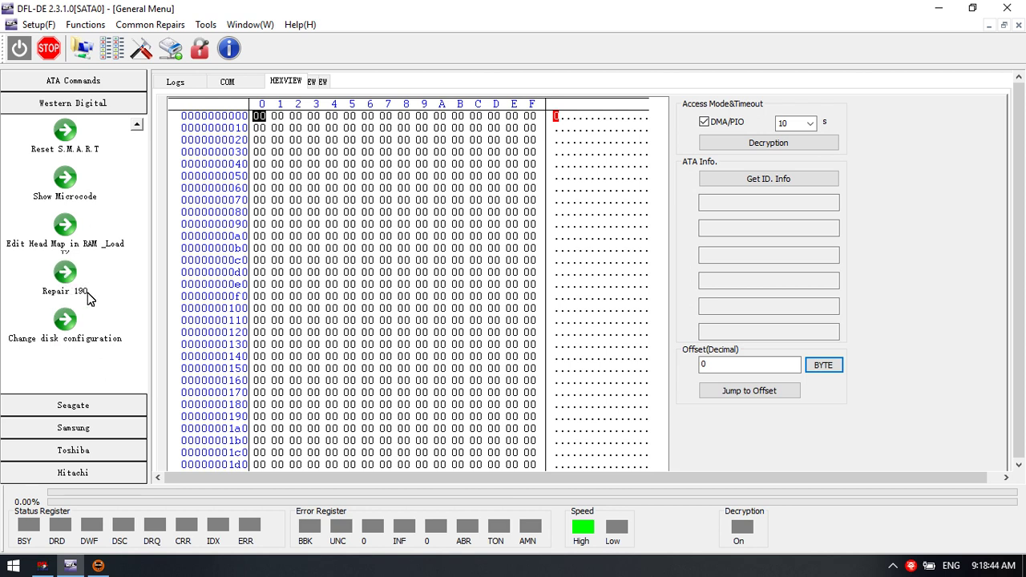
click(17, 53)
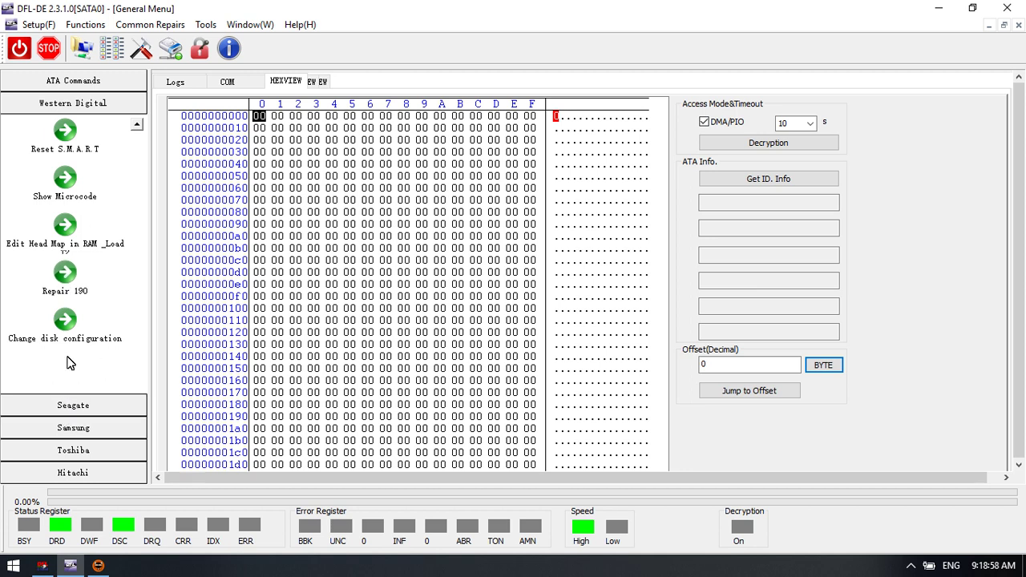
click(64, 275)
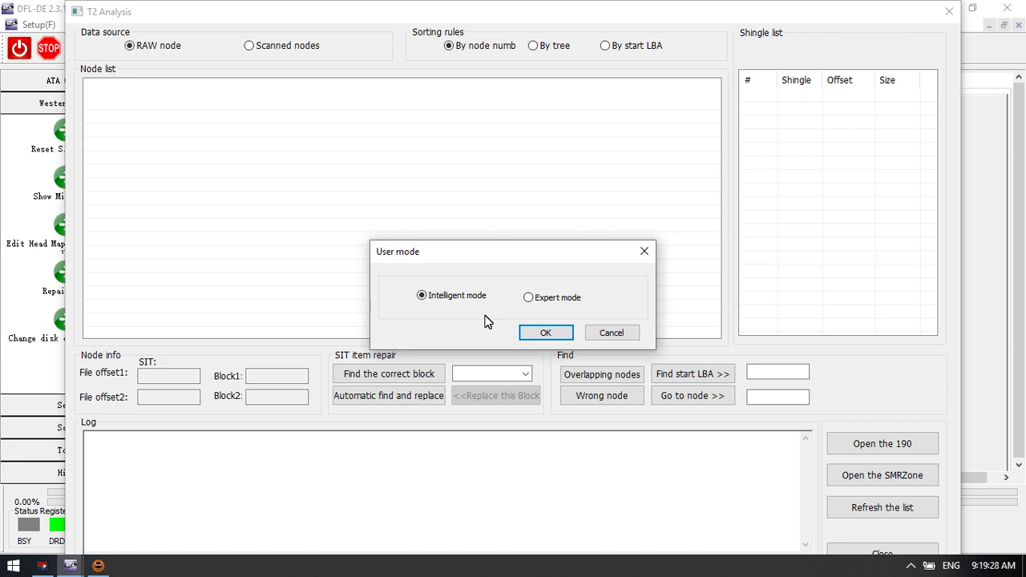
click(543, 332)
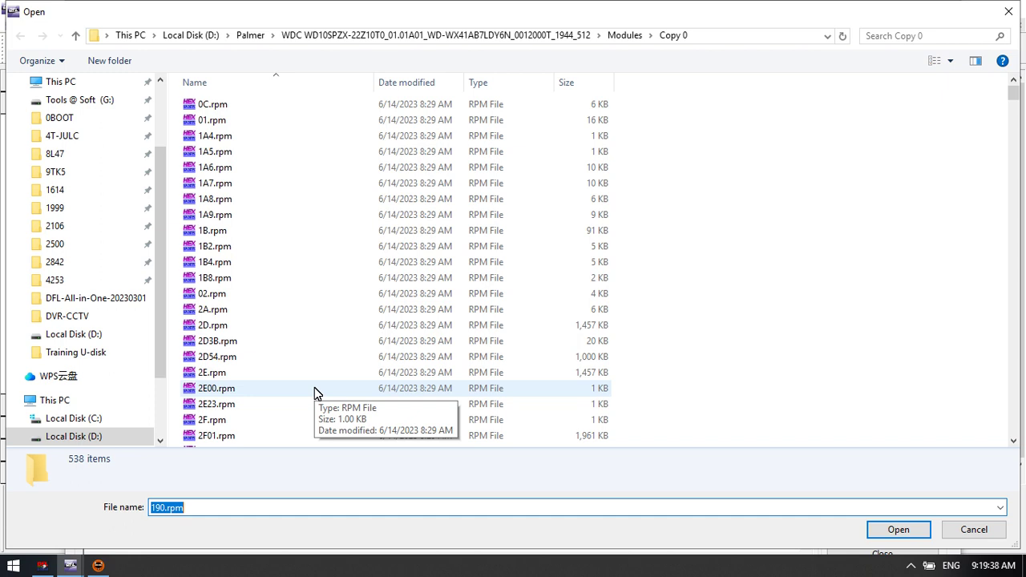
Step: Open the 190.rpm module from the drive's Modules\Copy 0 folder for T2 analysis
scroll(314, 391, down, 10)
scroll(321, 372, down, 12)
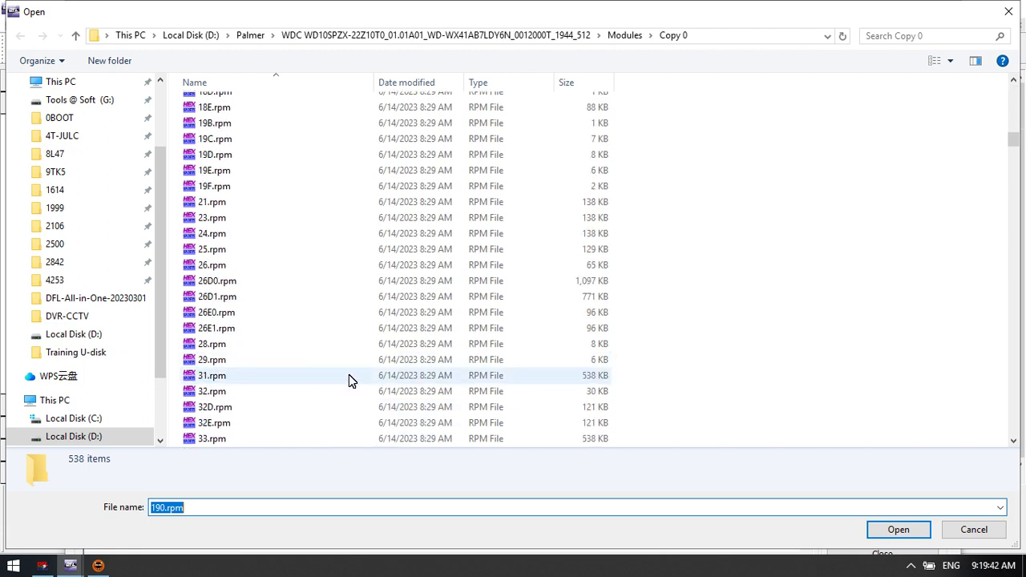
scroll(346, 384, down, 20)
scroll(346, 389, down, 20)
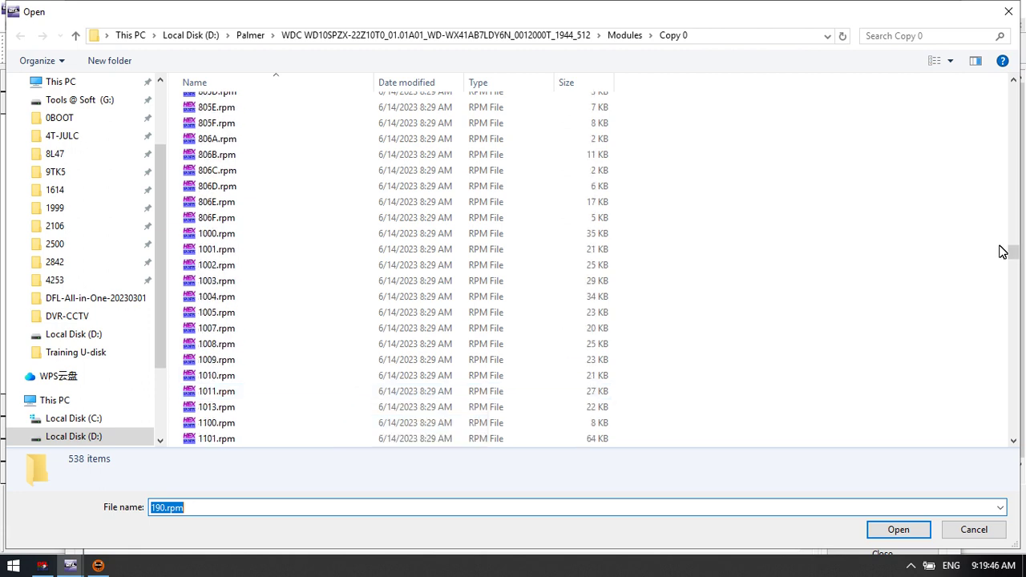
drag(1014, 248, 1014, 192)
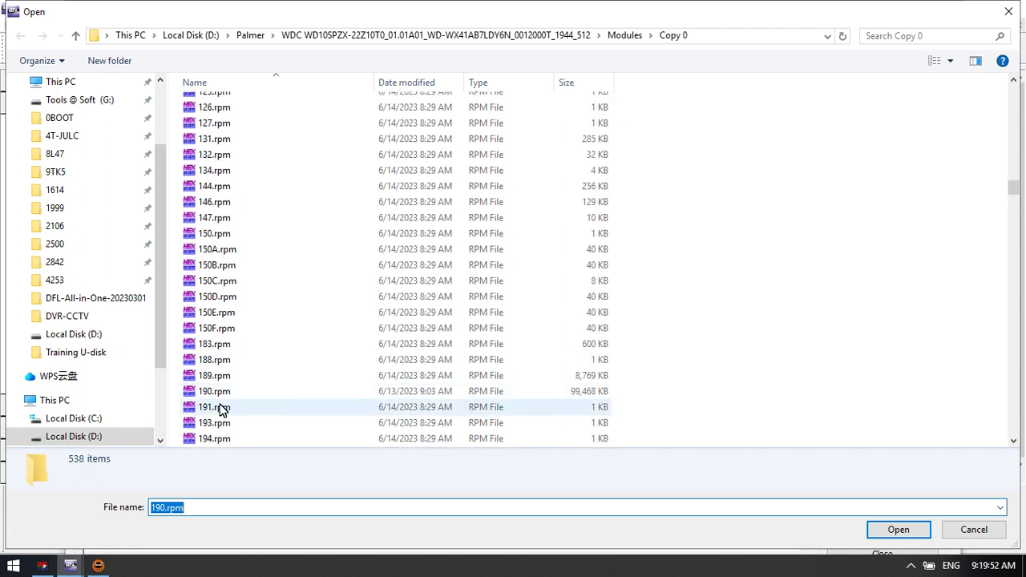
double_click(223, 394)
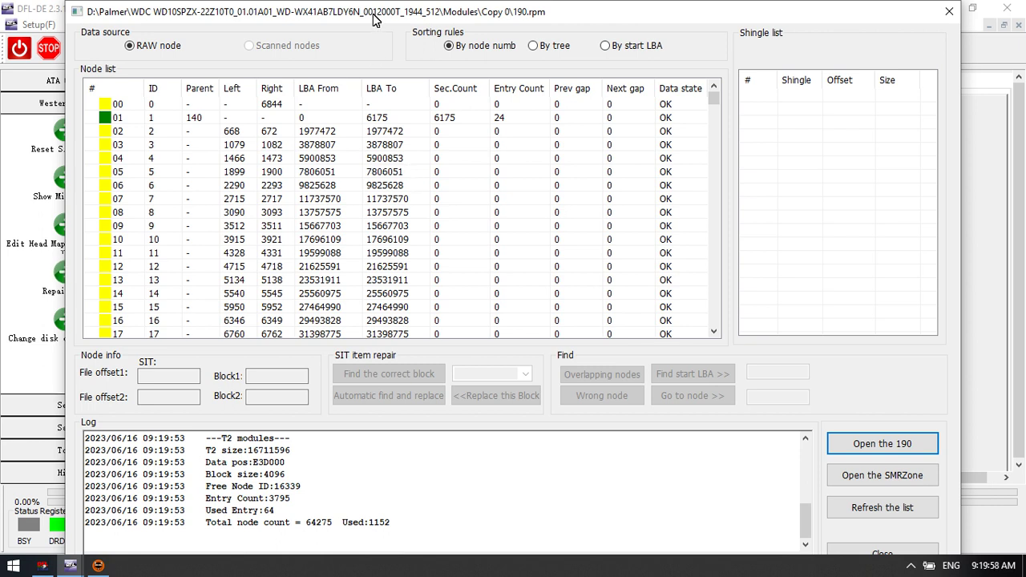
Step: Sort the T2 node list by start LBA
scroll(309, 298, down, 3)
scroll(308, 298, up, 2)
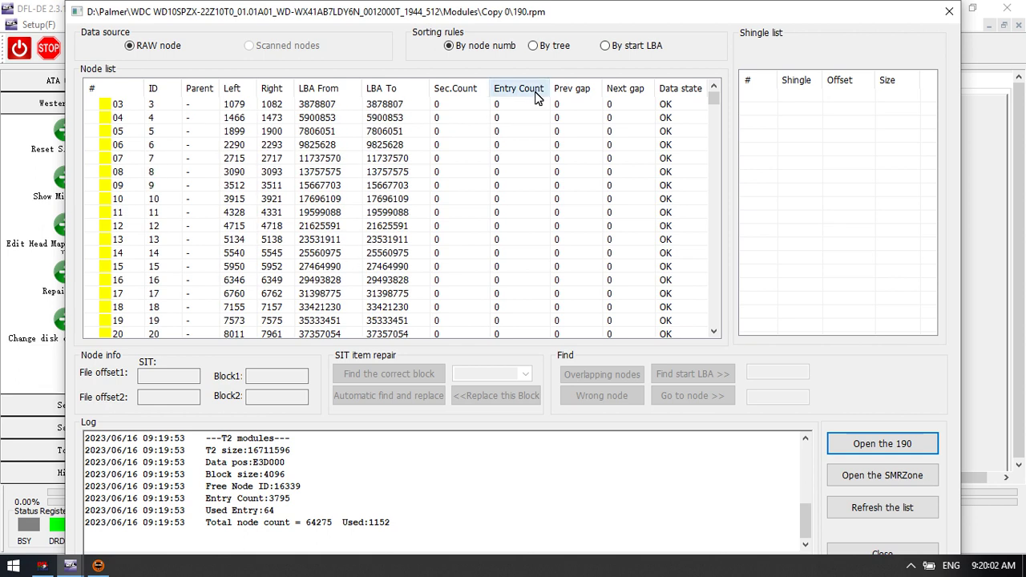
click(624, 50)
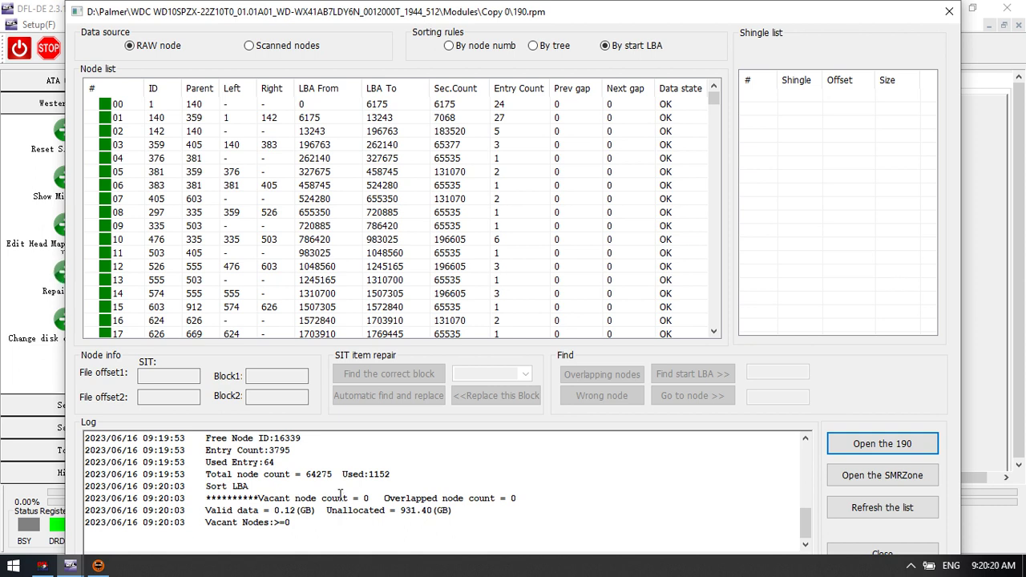
Step: Examine the first nodes of the sorted list, checking their left and right links, LBA ranges and shingle entries
right_click(325, 164)
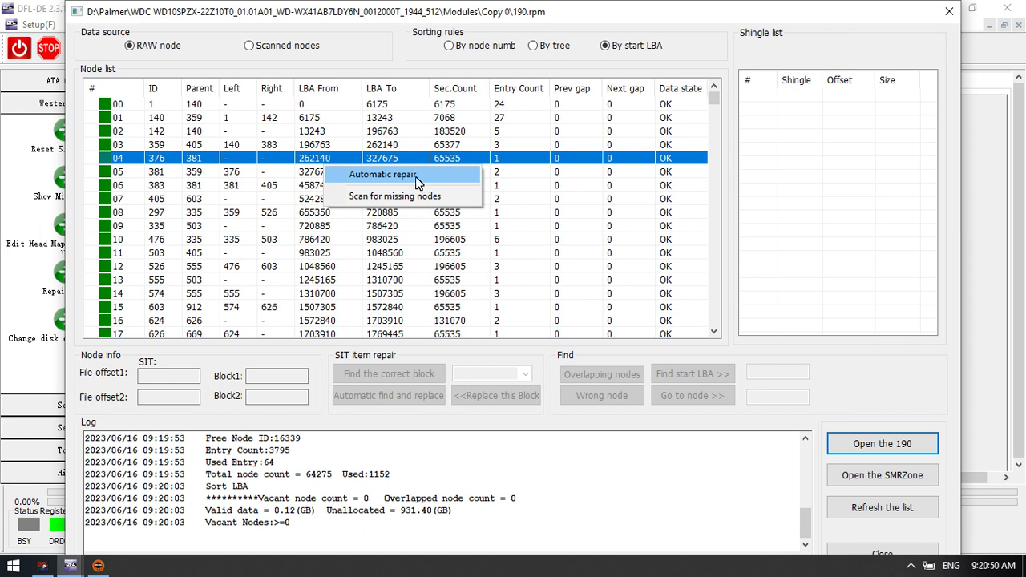
click(237, 160)
click(235, 177)
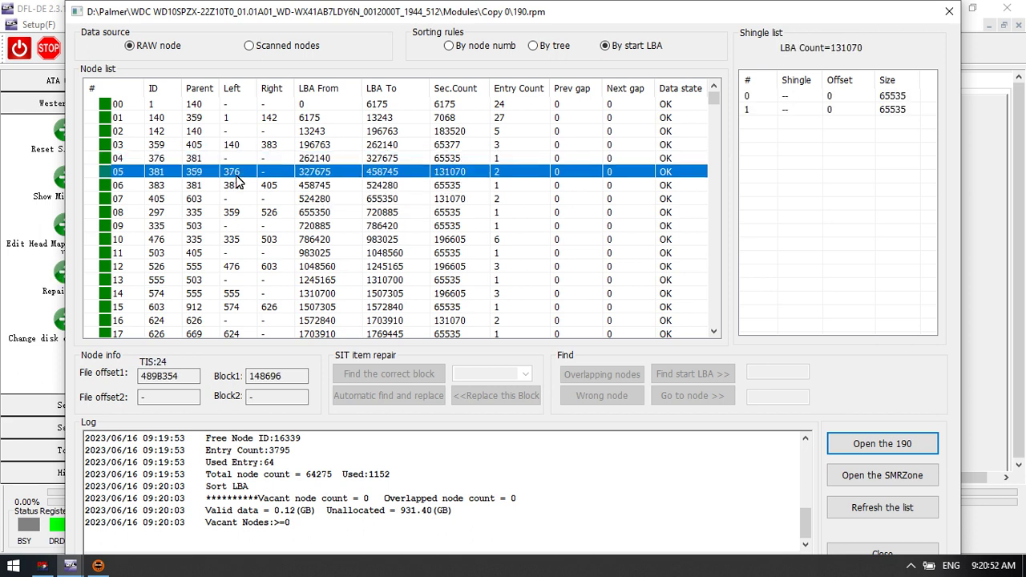
click(236, 184)
scroll(257, 213, down, 8)
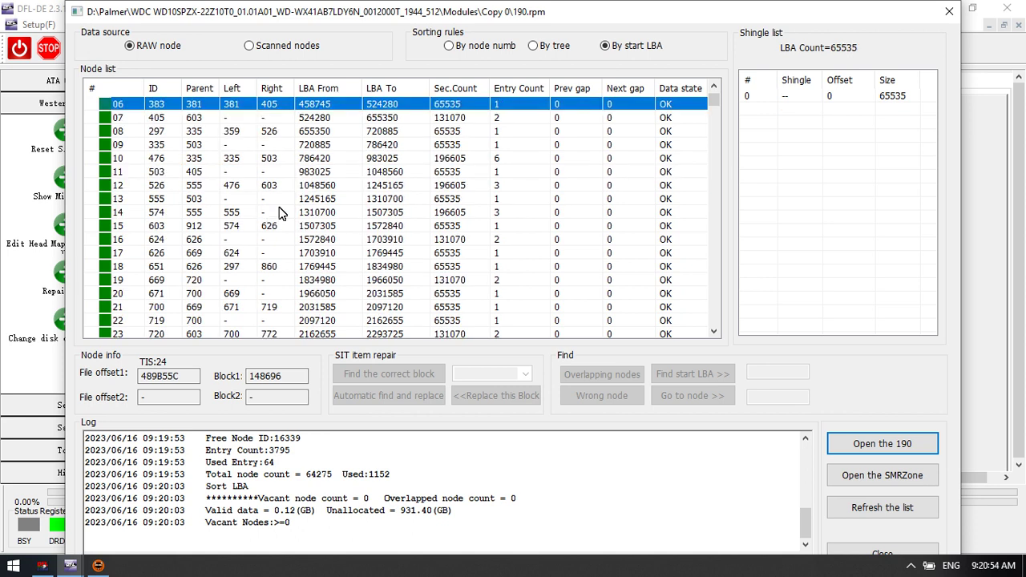
scroll(253, 228, up, 8)
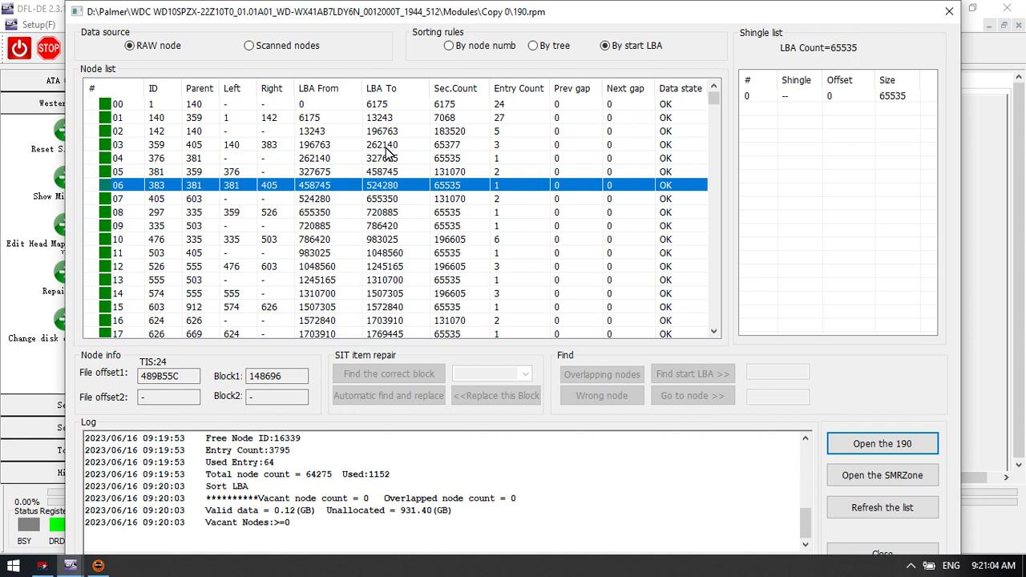
scroll(320, 255, down, 2)
scroll(321, 255, down, 12)
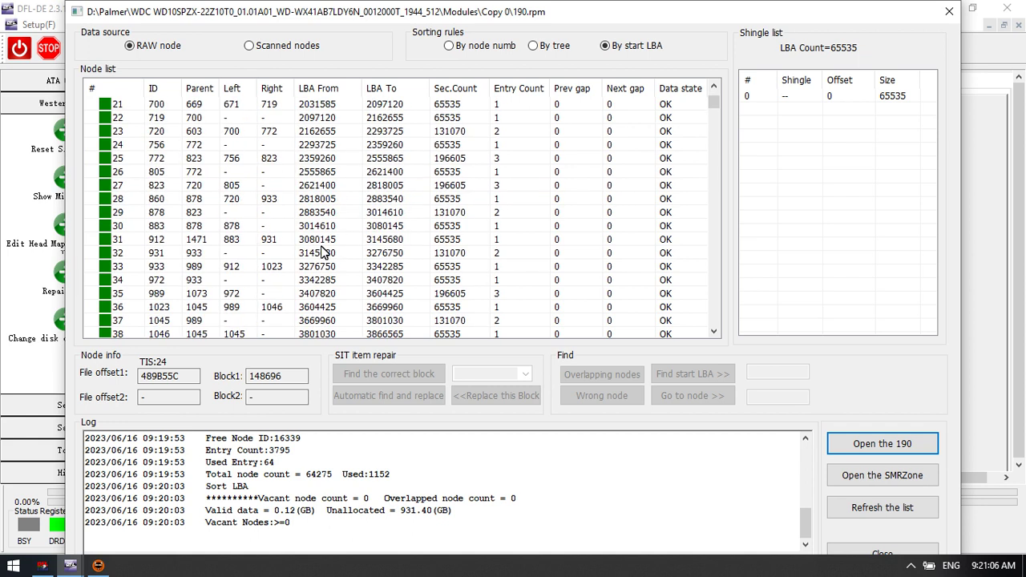
scroll(353, 238, up, 10)
scroll(352, 238, up, 4)
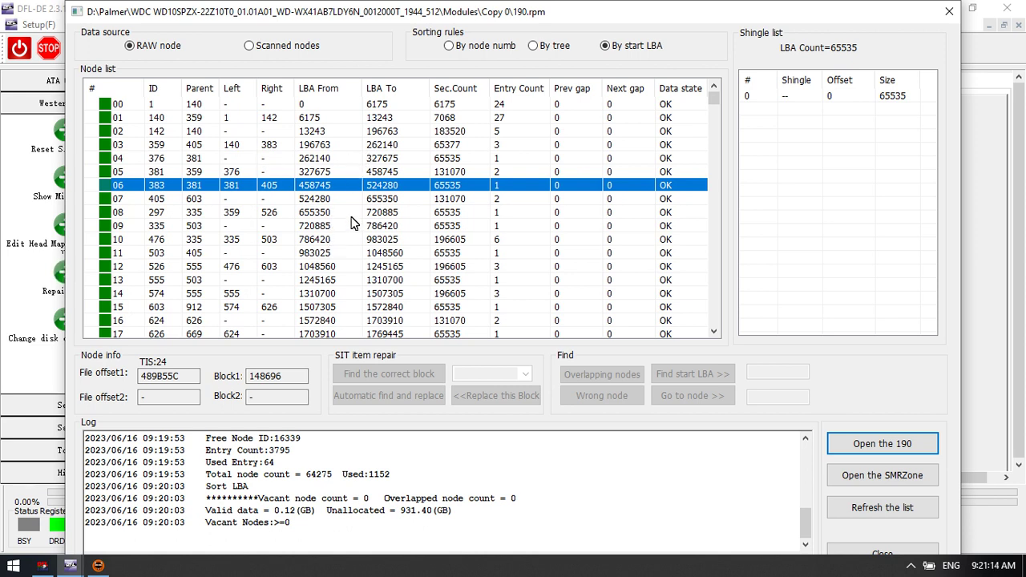
scroll(343, 229, down, 7)
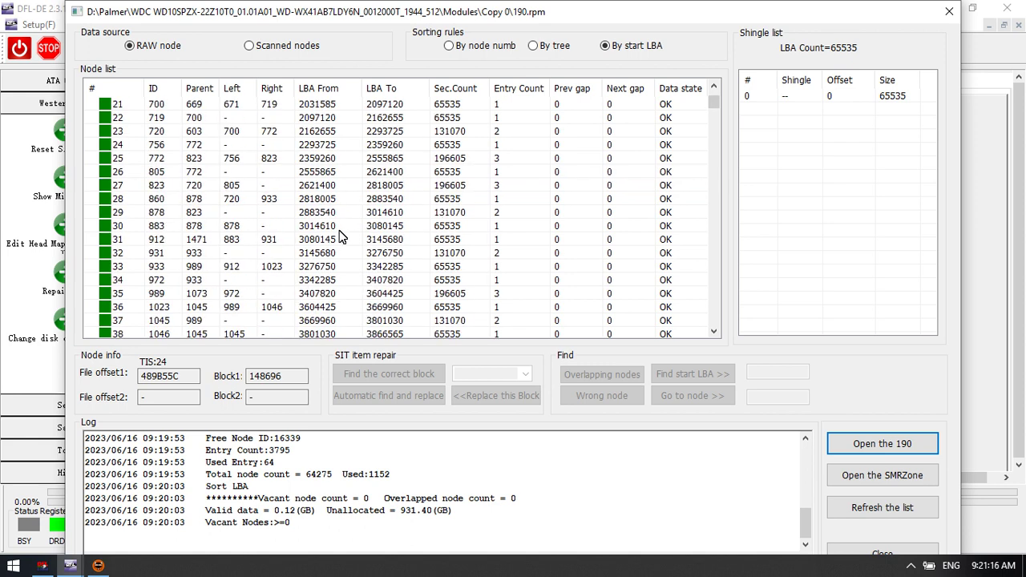
scroll(337, 232, up, 7)
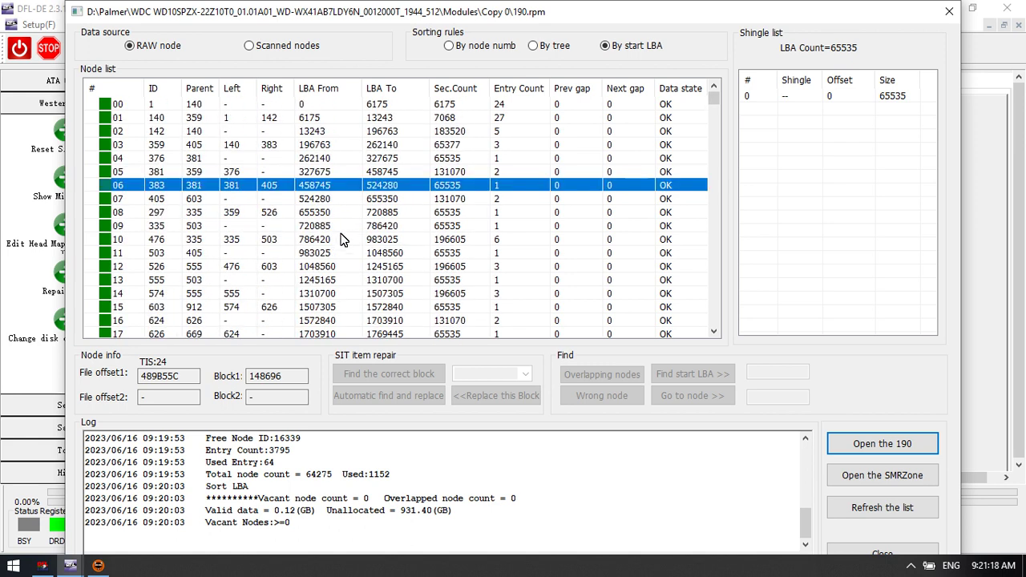
Step: Run Automatic repair on the T2 nodes, save the result as T2Data.bin in Copy 0, replacing the existing file, and close the analysis
right_click(343, 161)
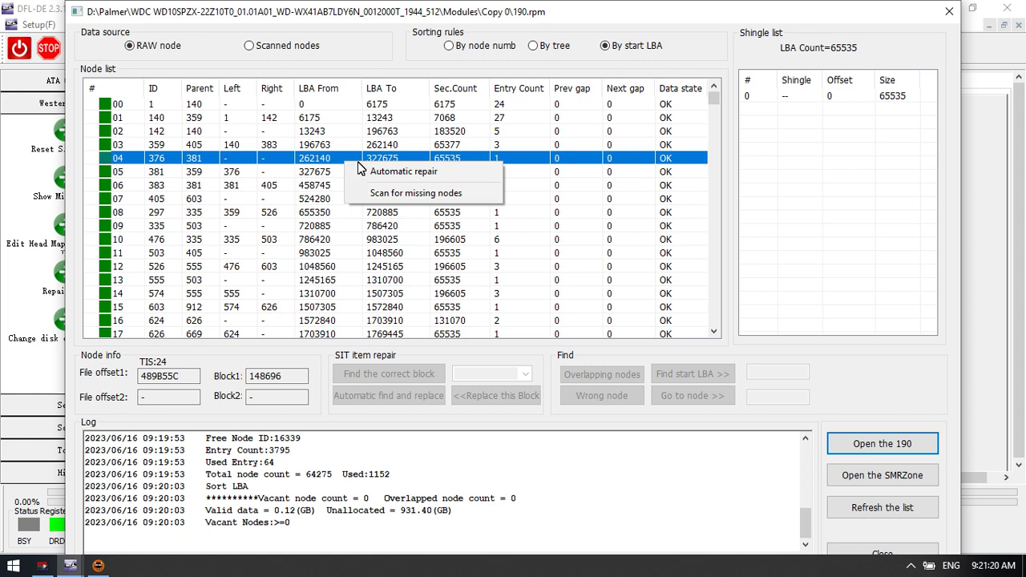
click(400, 173)
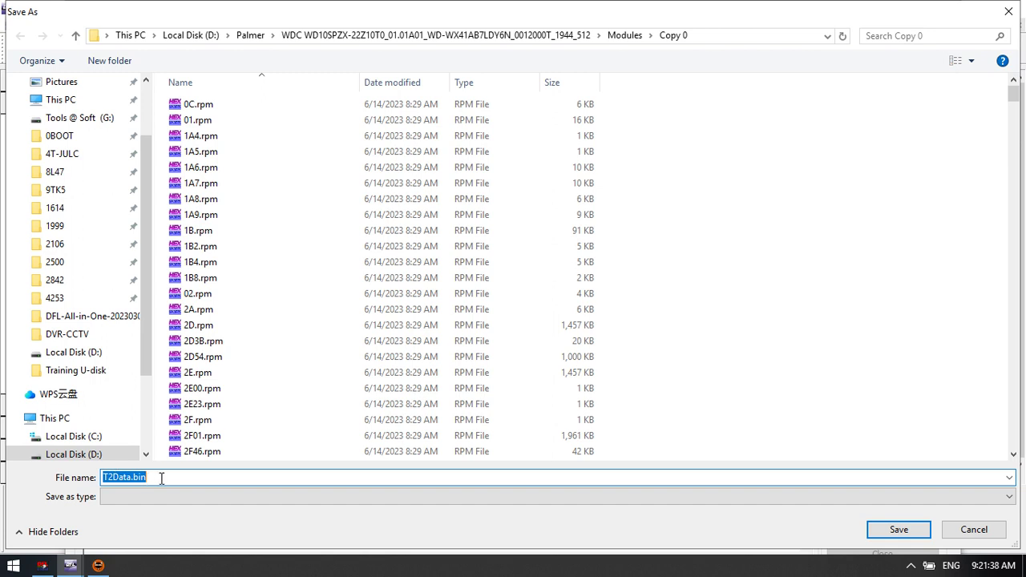
click(898, 529)
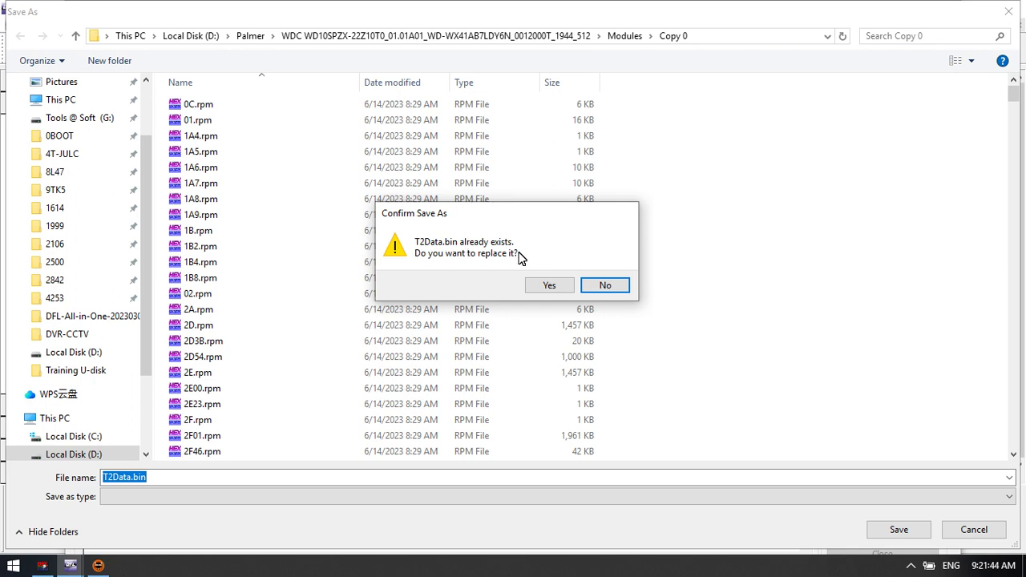
click(559, 287)
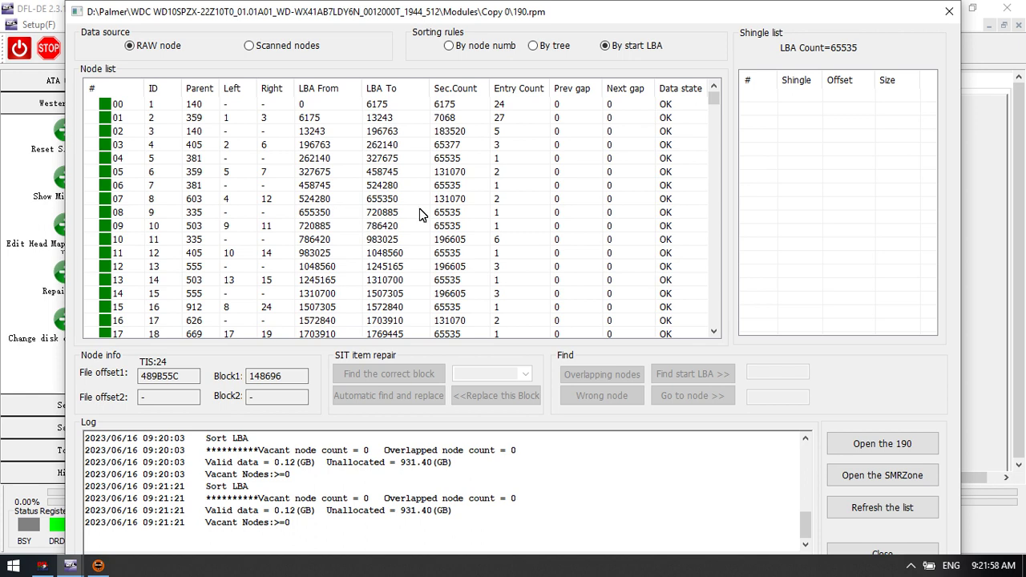
click(948, 11)
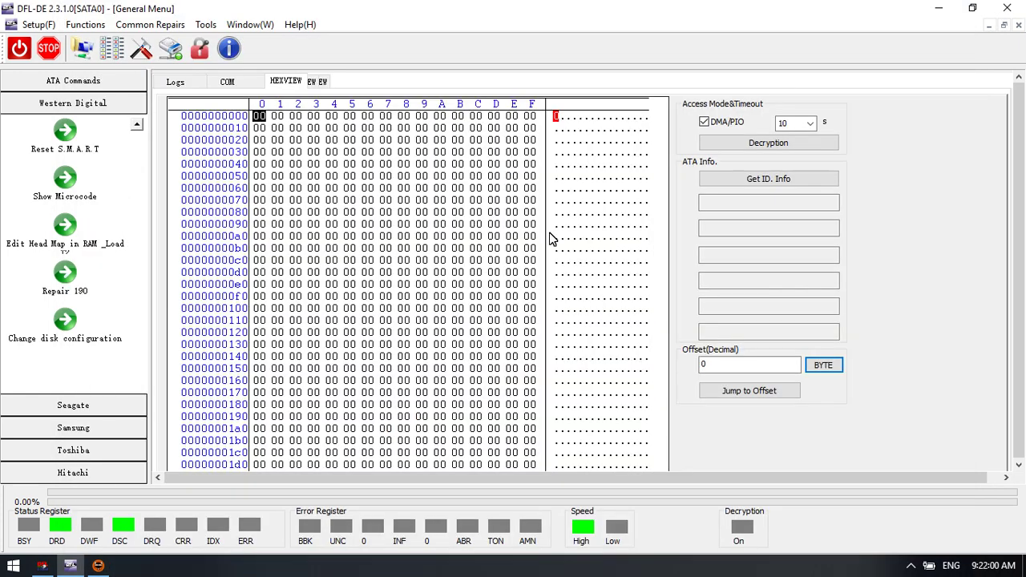
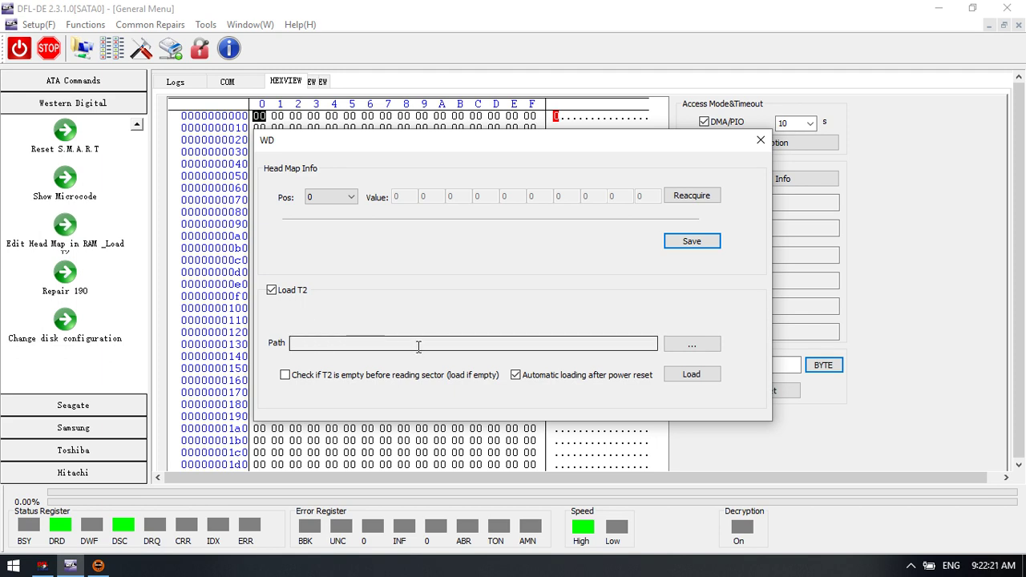
Step: Load T2Data.bin from the Copy 0 folder as the drive's T2 data and close the WD dialog
click(692, 346)
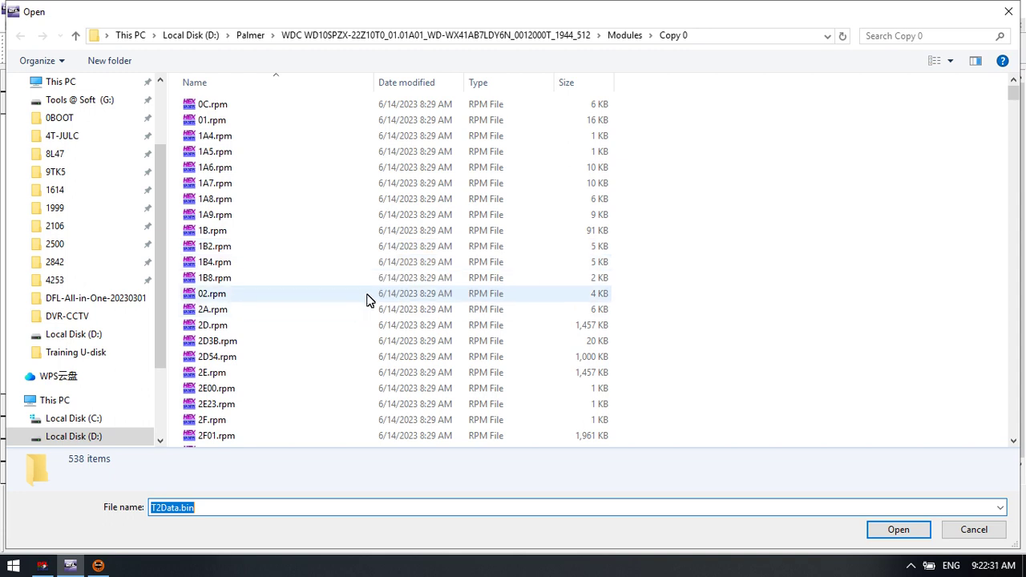
drag(1015, 97, 1017, 455)
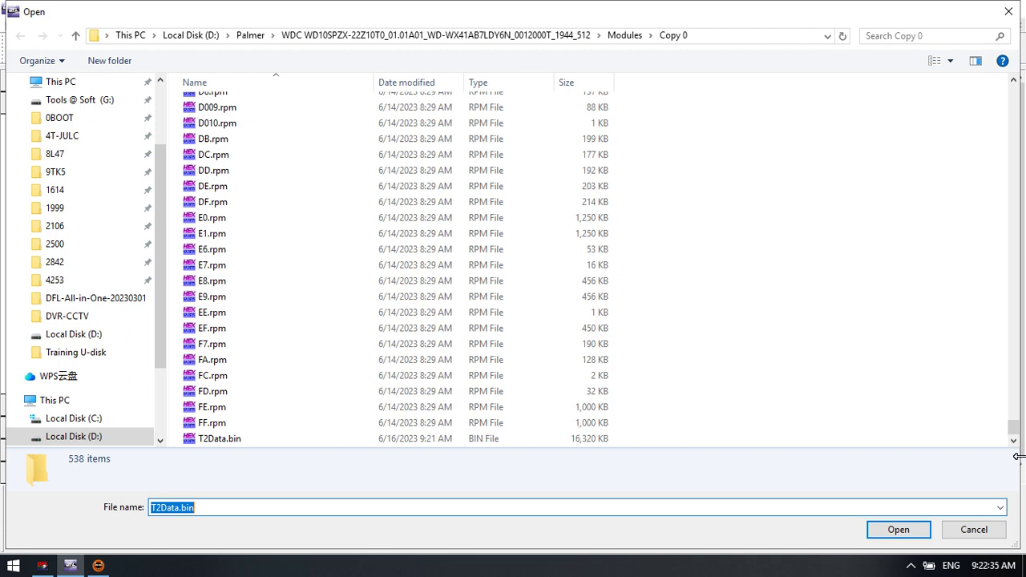
click(244, 442)
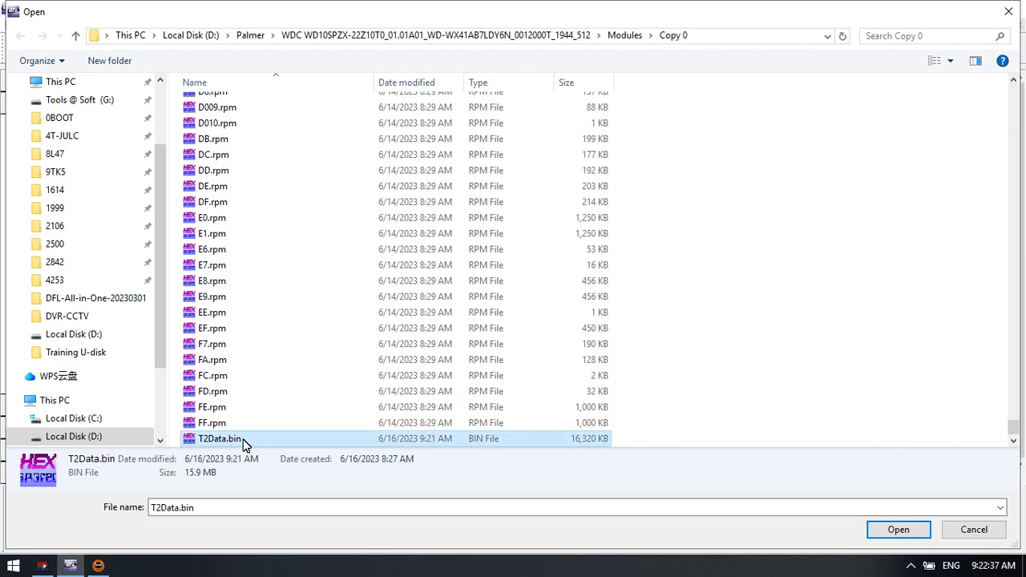
double_click(233, 441)
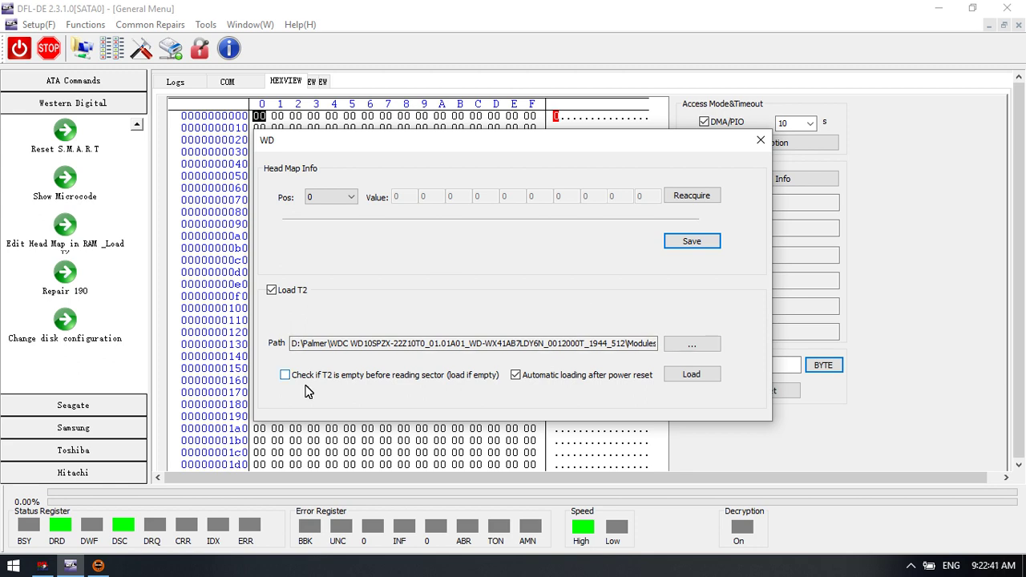
click(705, 383)
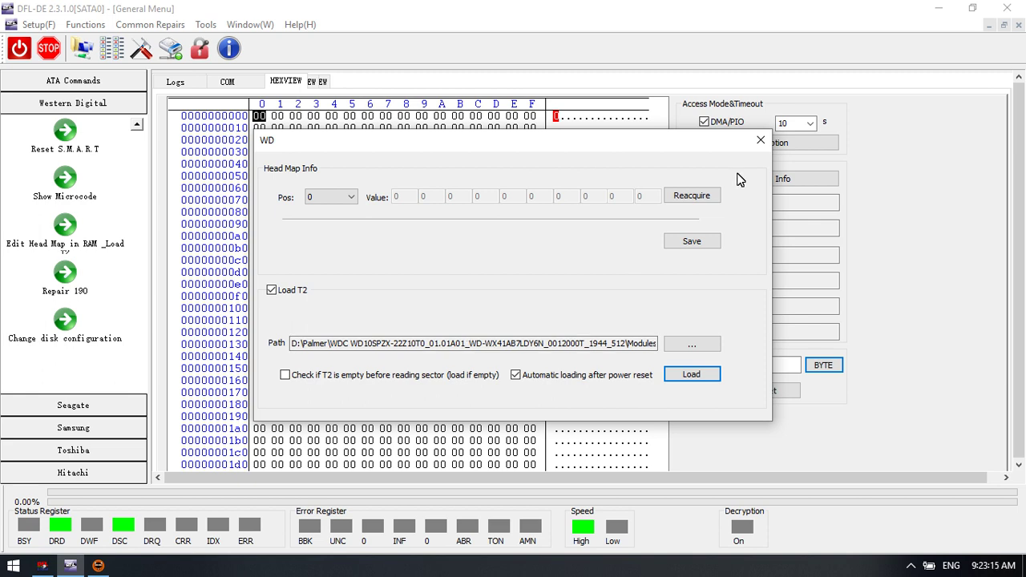
click(758, 141)
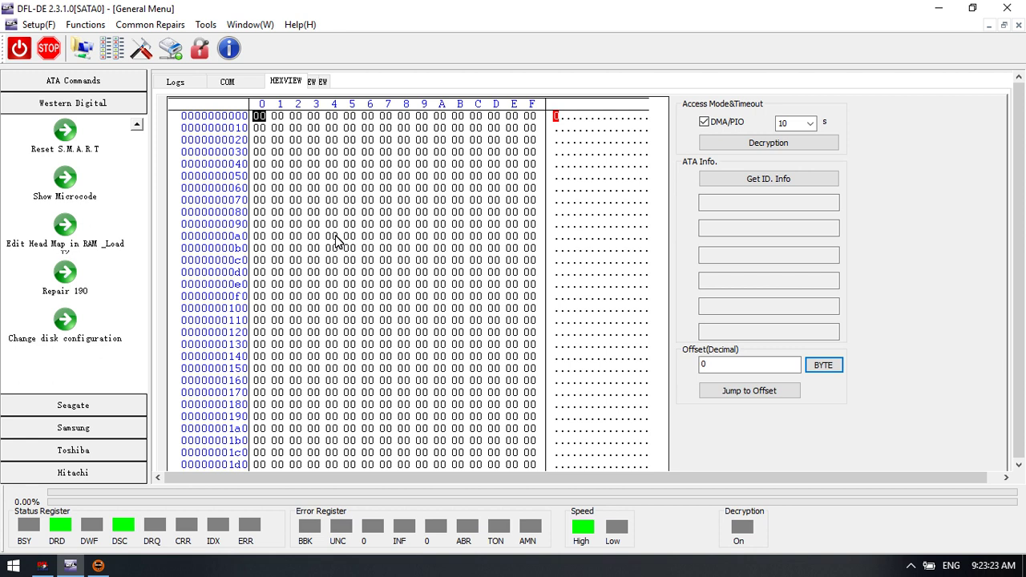
Step: Get the drive's ID information and inspect the first sectors in the hex view
click(781, 182)
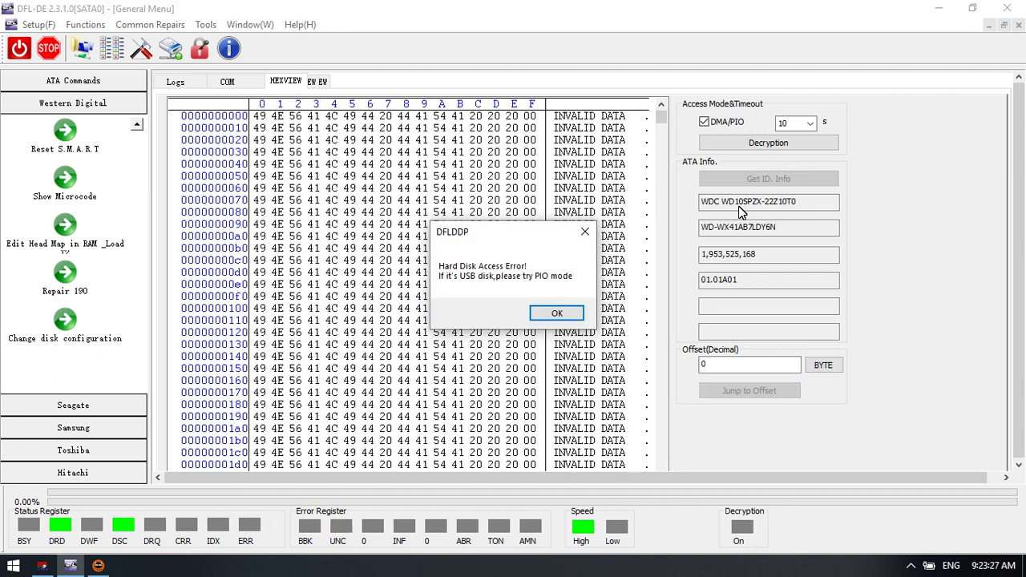
click(554, 315)
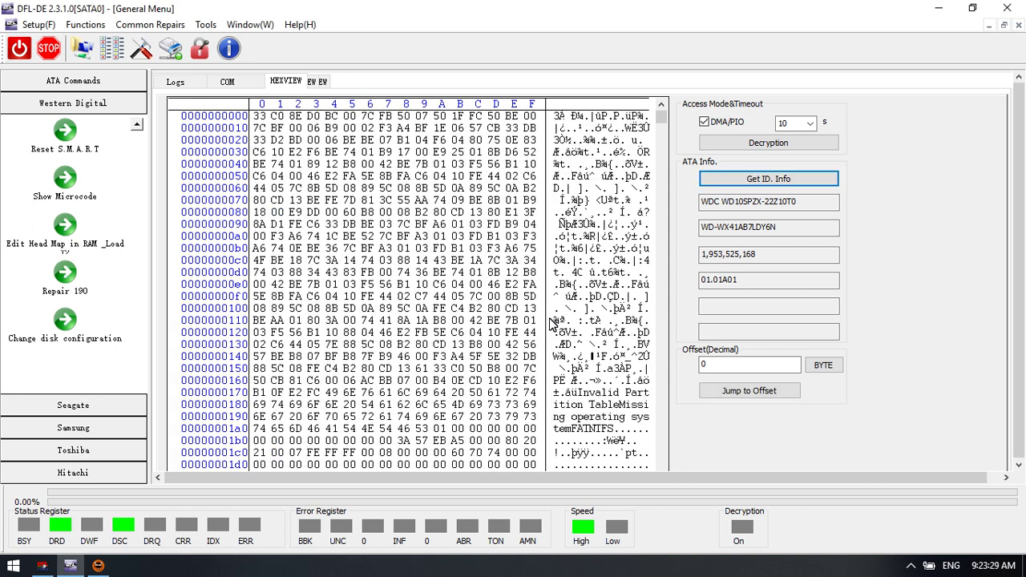
scroll(517, 372, down, 2)
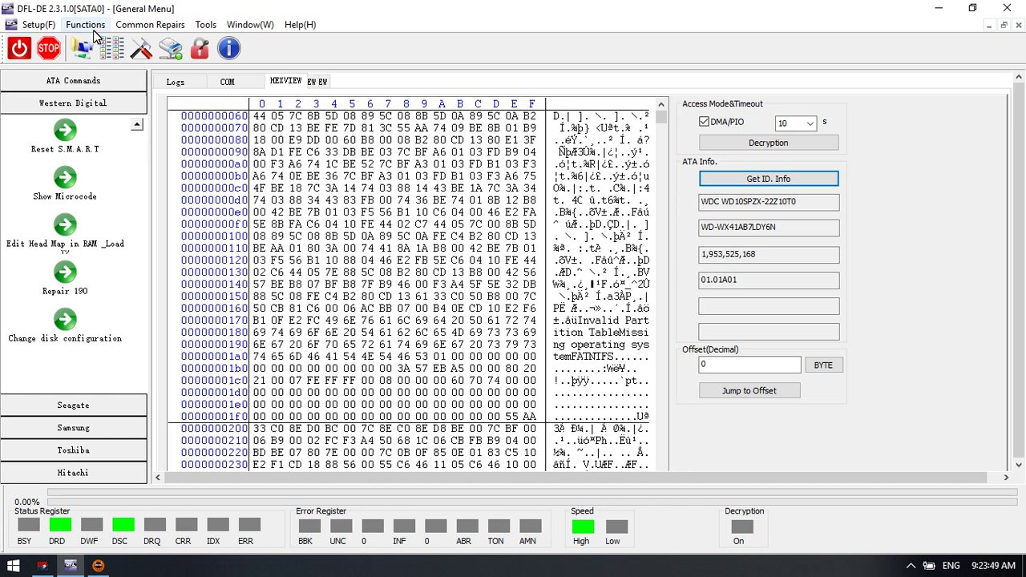
Step: Create a new Disk Image project for the source drive with the Msft Virtual Disk on port 5 as the target
click(82, 50)
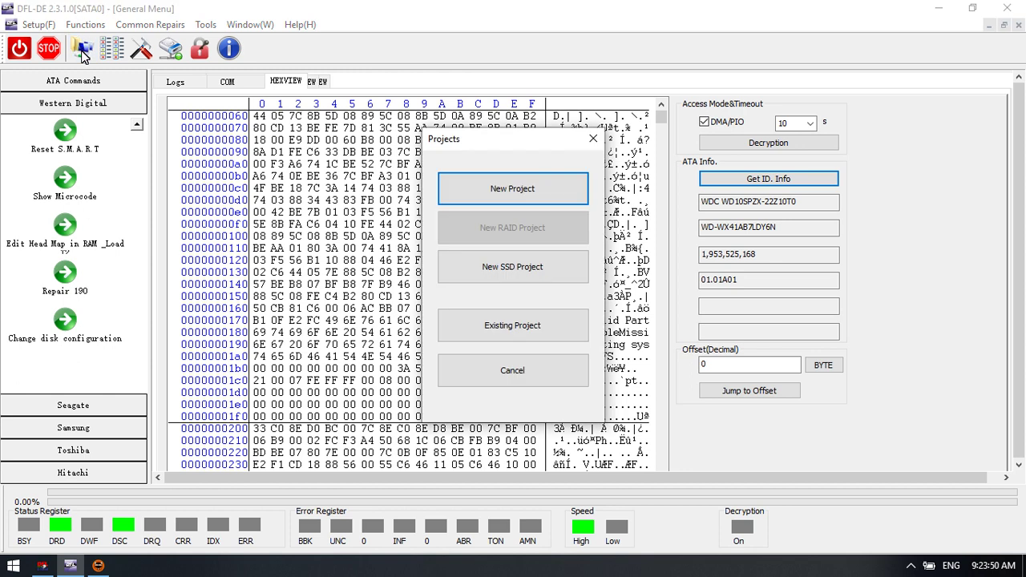
click(519, 193)
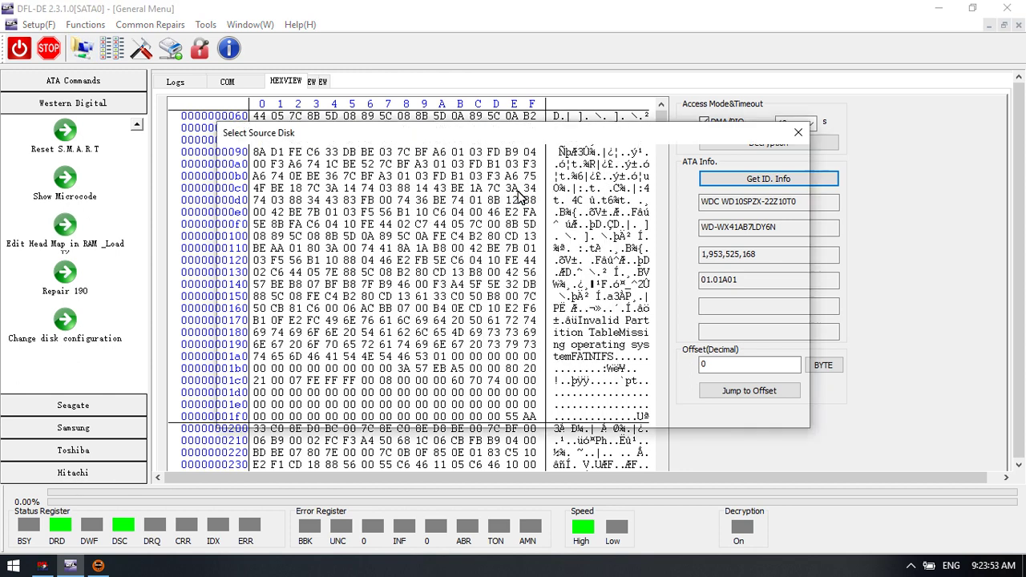
click(709, 411)
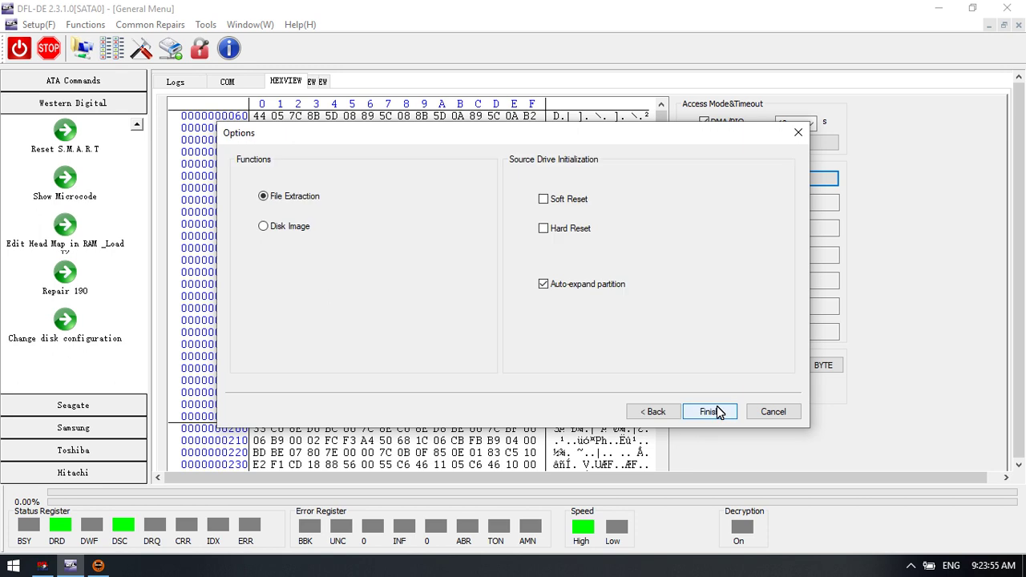
click(290, 229)
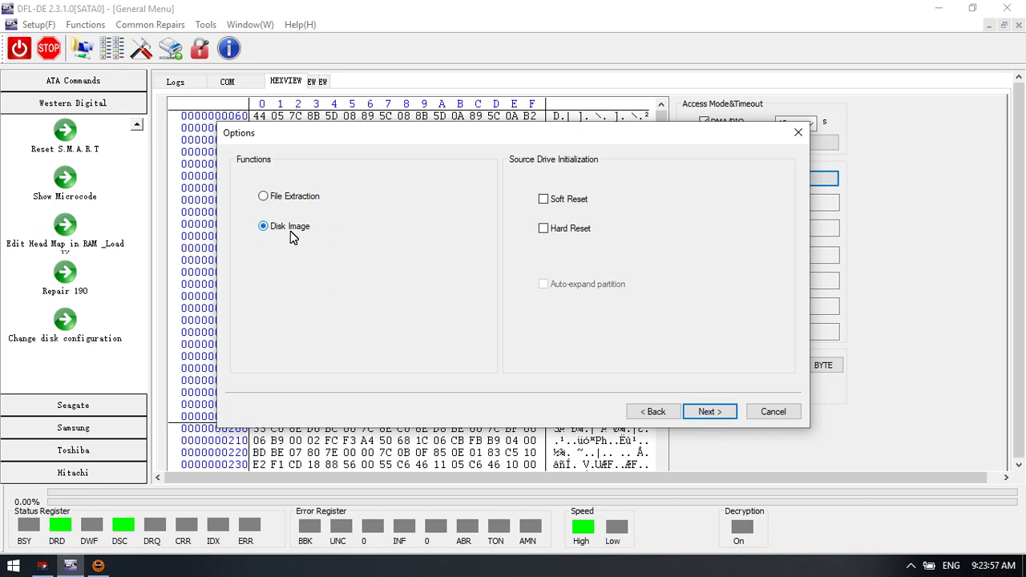
click(709, 413)
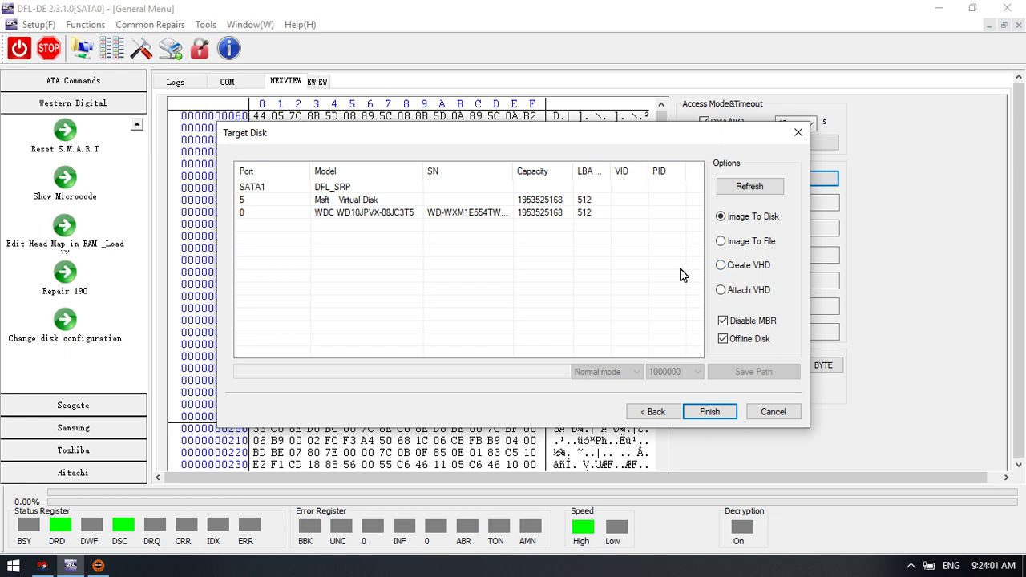
click(393, 201)
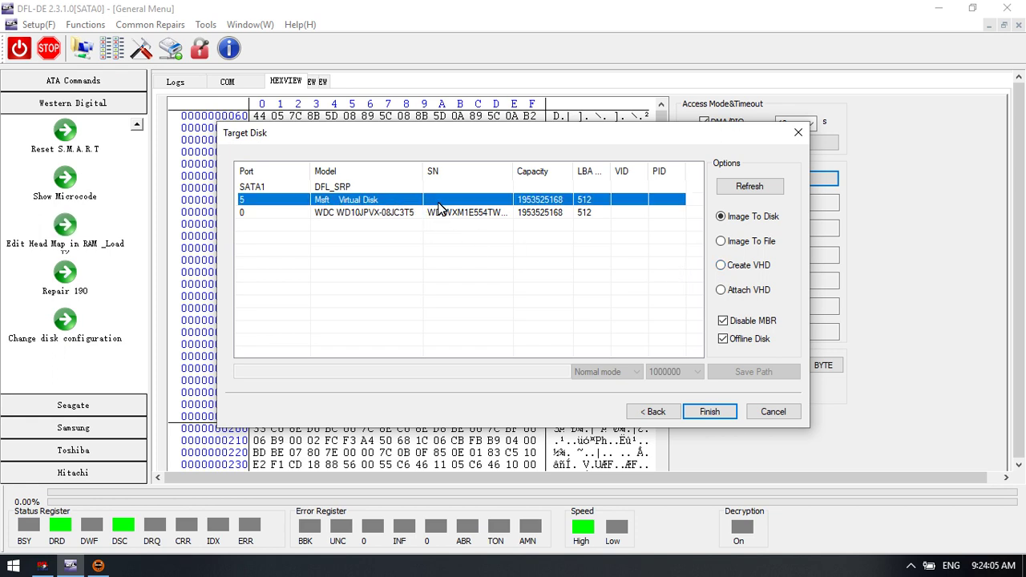
click(709, 411)
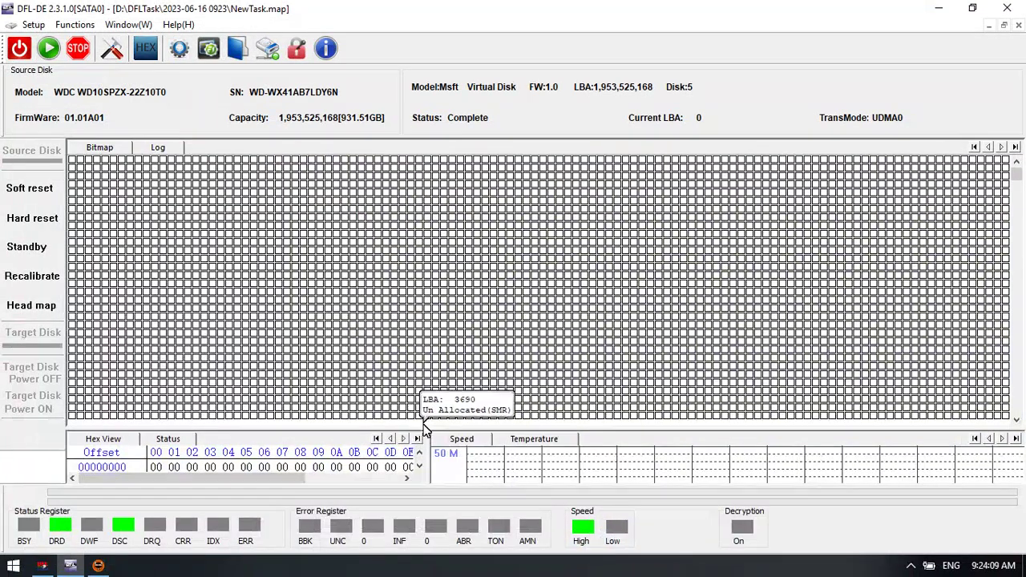
Step: Enlarge the hex and speed views and start the head map setup for the Western Digital family WD ROYL SMR
drag(418, 429, 384, 319)
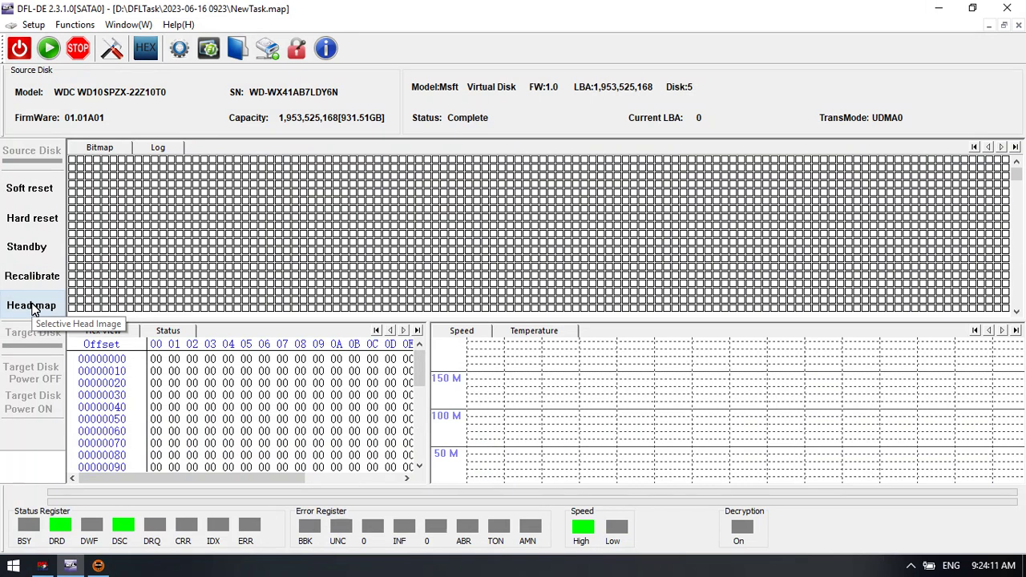
click(34, 309)
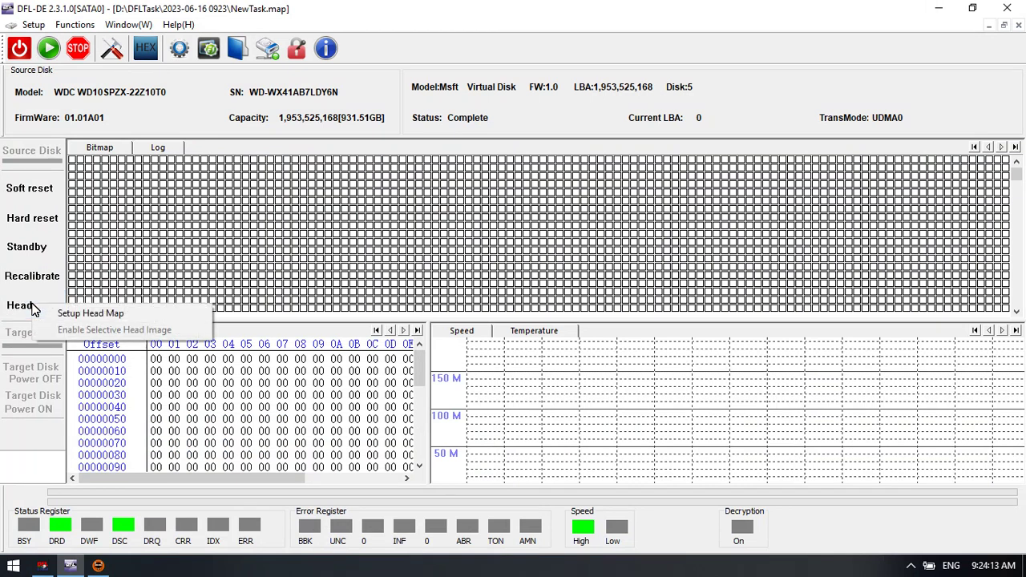
click(78, 315)
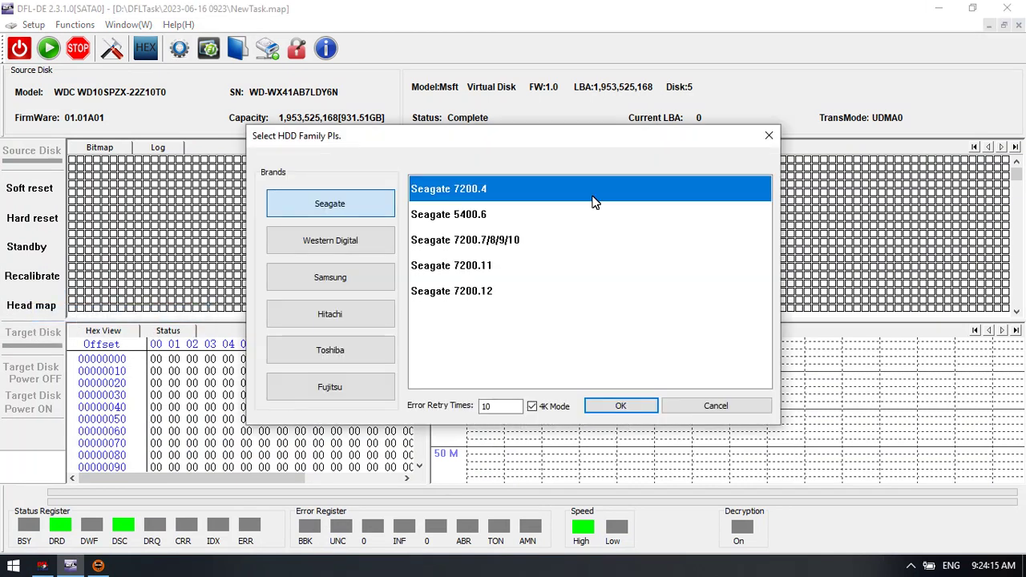
click(321, 247)
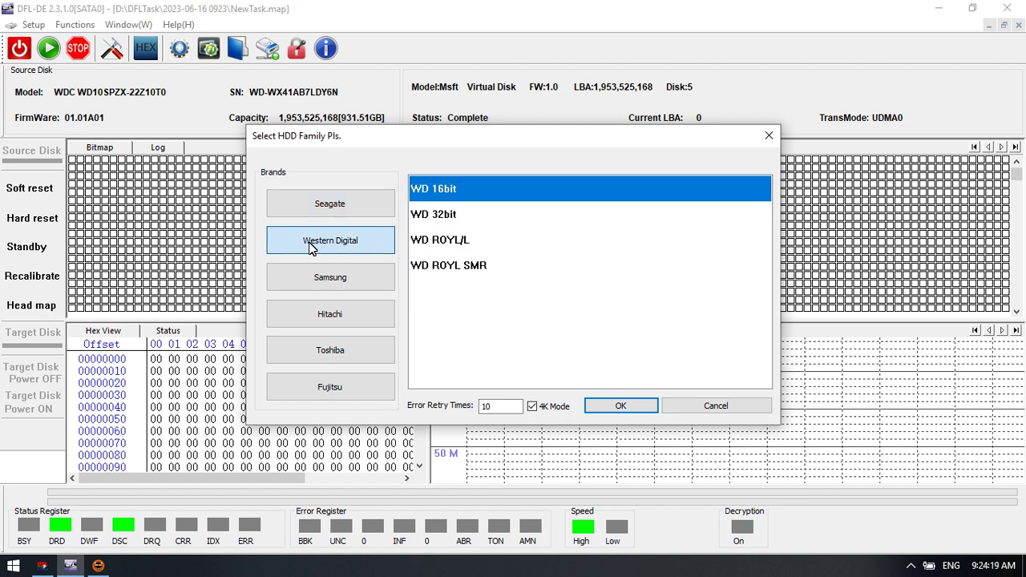
double_click(419, 258)
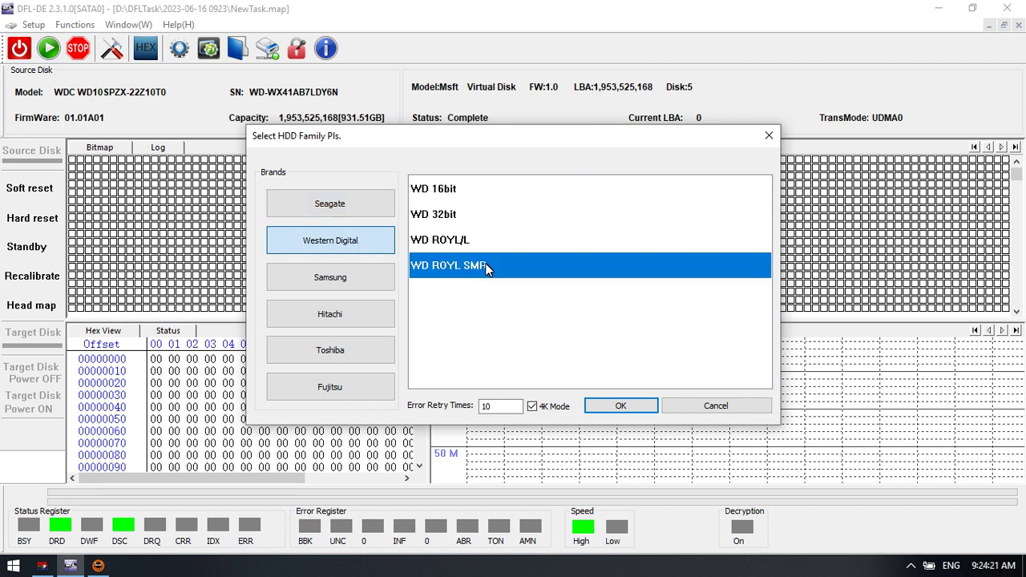
drag(424, 201, 475, 317)
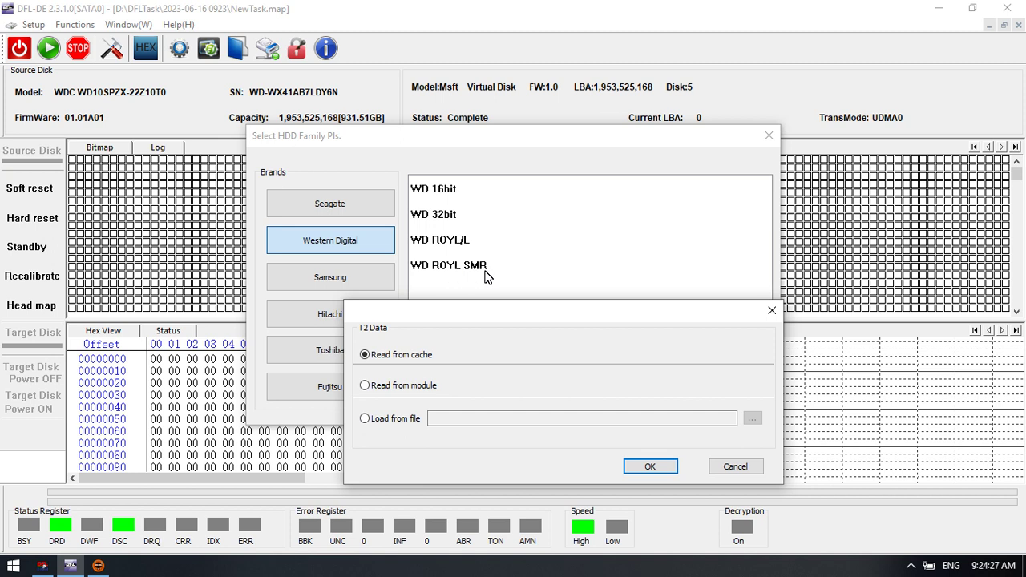
Step: Load T2Data.bin from the Copy 0 folder as the head map's T2 data and build the map with 10 error retries
drag(515, 305, 509, 157)
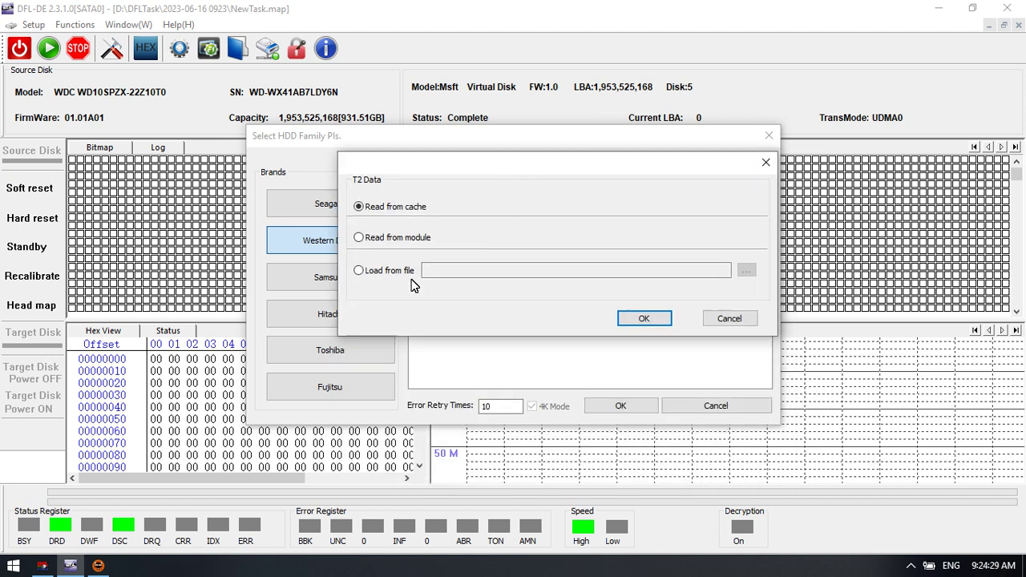
click(388, 272)
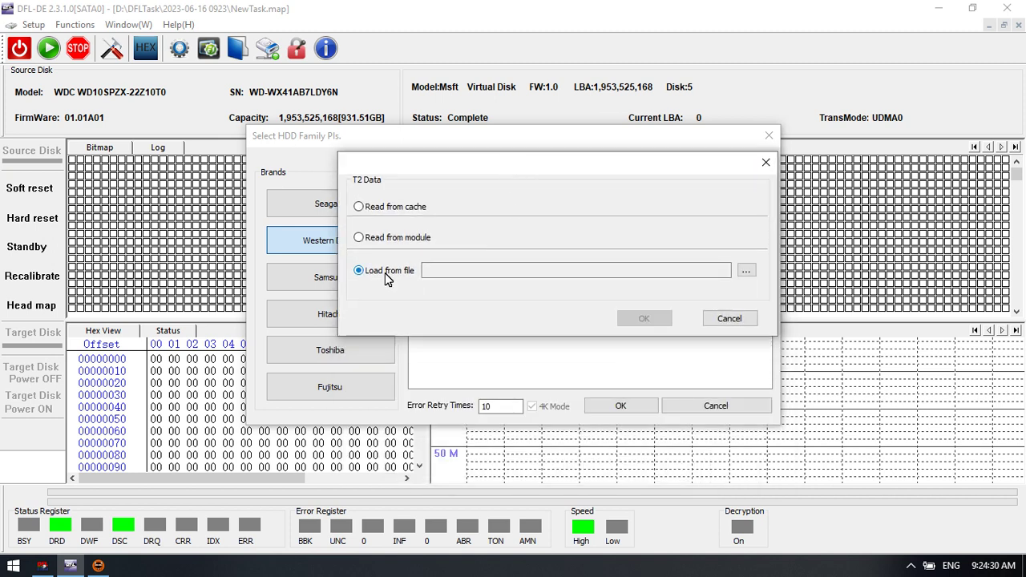
click(746, 270)
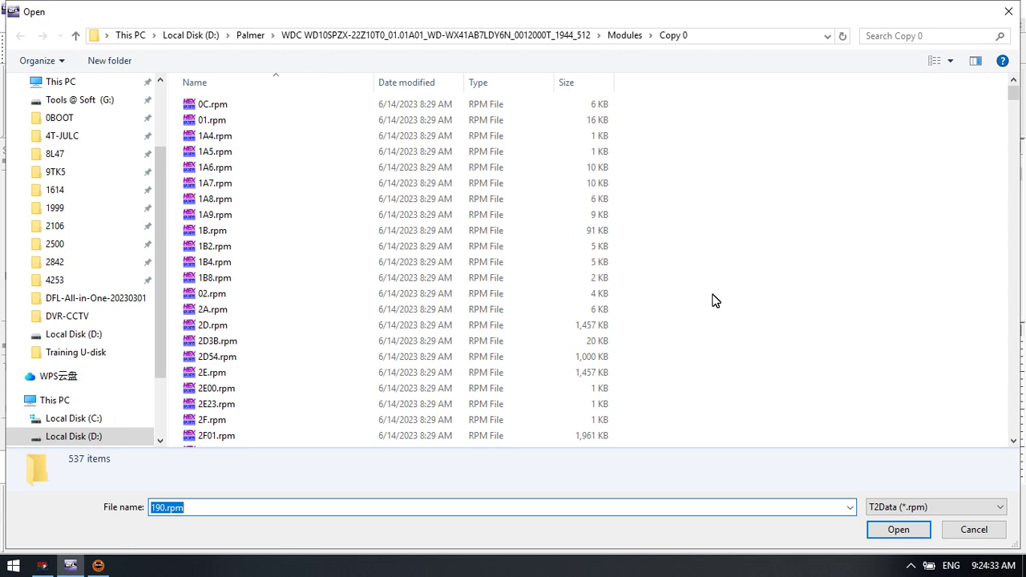
click(930, 506)
click(904, 531)
drag(1014, 95, 1013, 486)
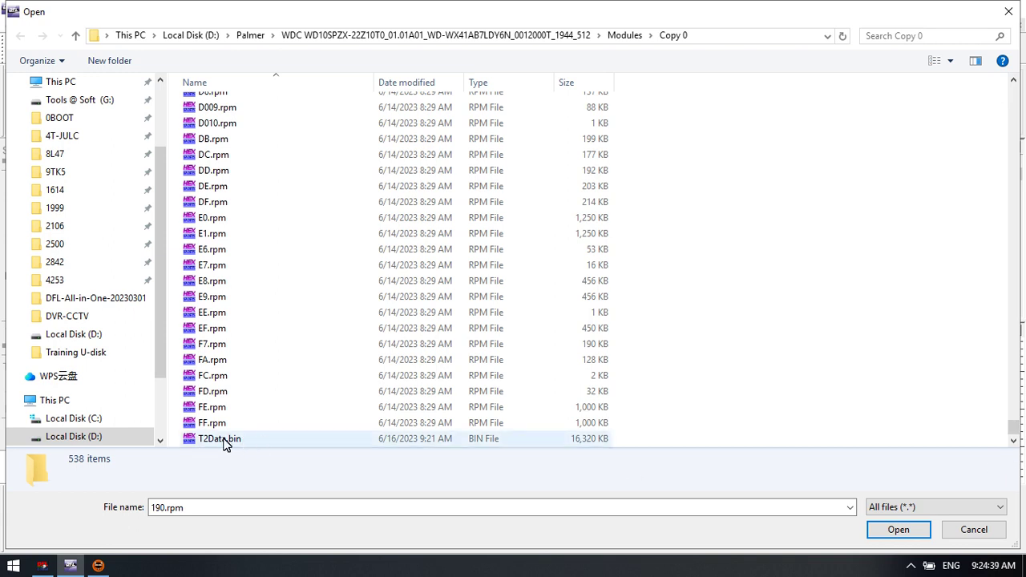
double_click(222, 441)
click(649, 319)
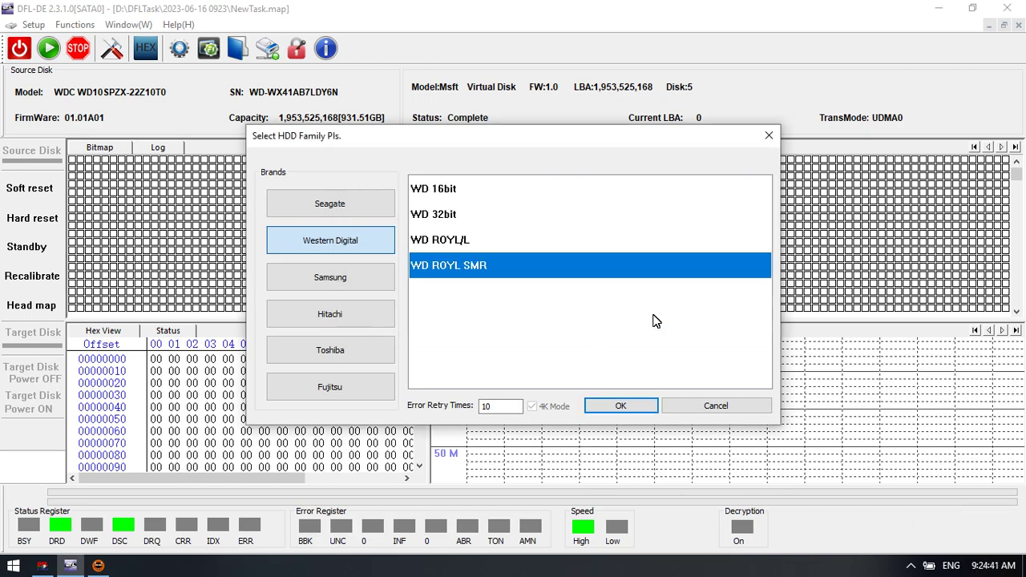
click(593, 404)
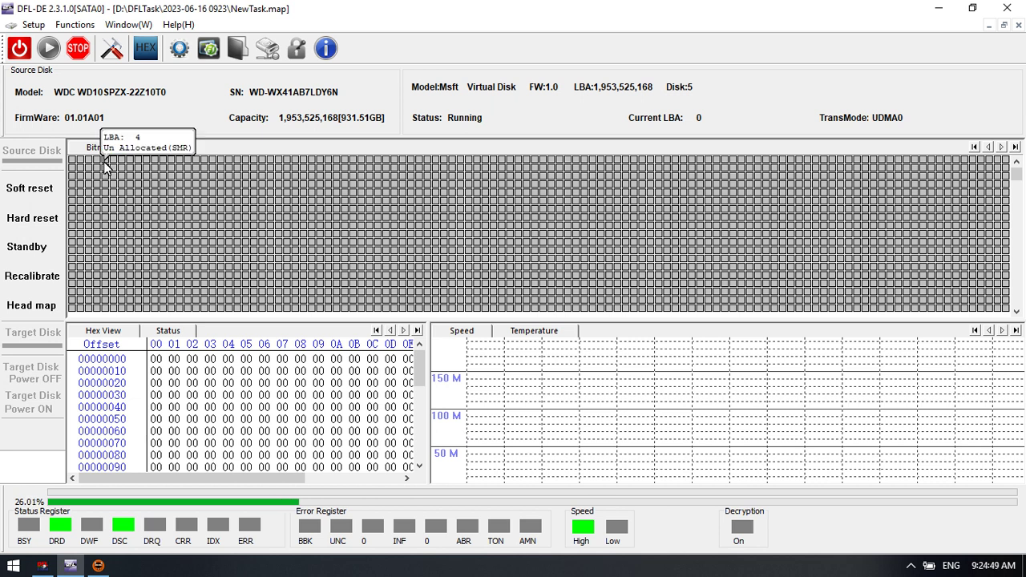
Step: Examine the log's T2 analysis and head map entries and check which heads are enabled for selective imaging
click(158, 148)
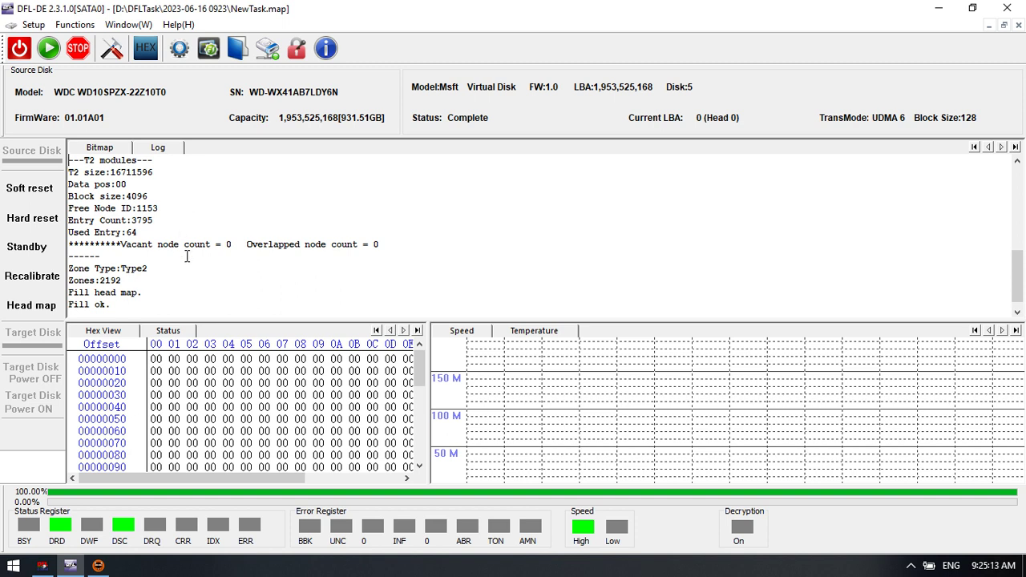
scroll(154, 290, up, 1)
scroll(154, 290, down, 2)
scroll(154, 290, up, 4)
scroll(153, 291, down, 4)
click(38, 302)
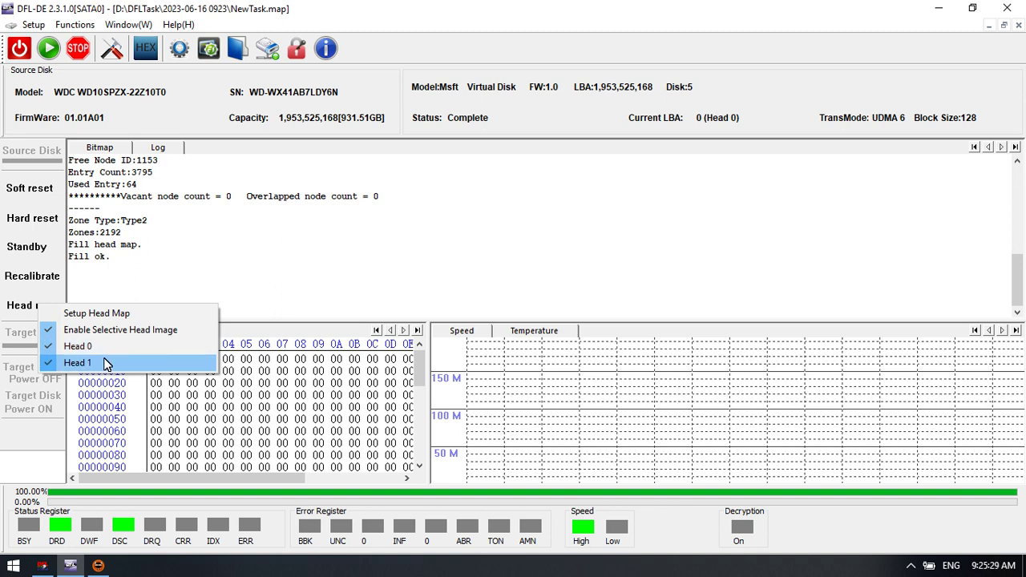
click(145, 277)
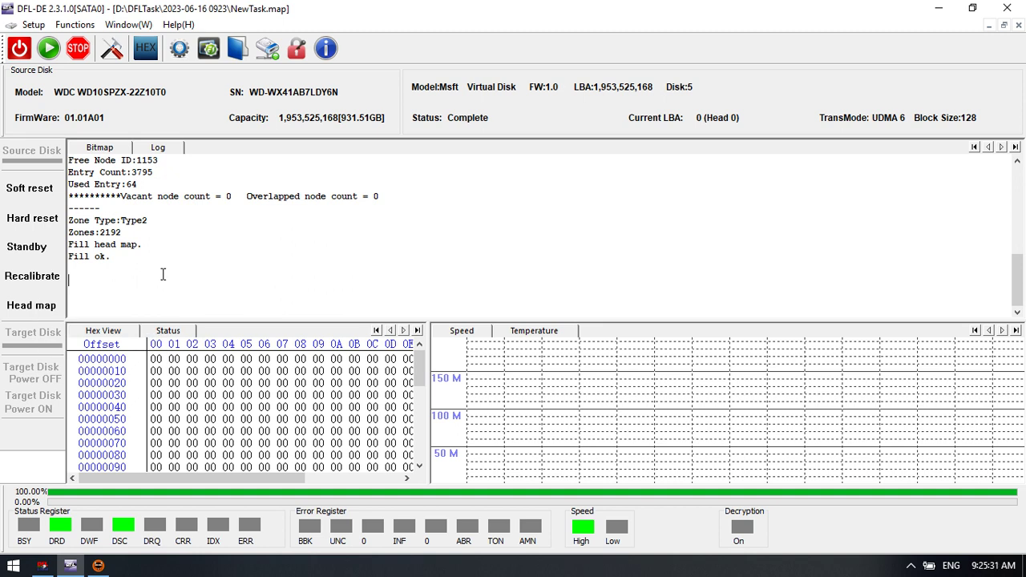
Step: Compare the log with the bitmap and check the head assignment of individual sector blocks
click(99, 153)
click(159, 152)
click(132, 151)
click(171, 149)
click(122, 149)
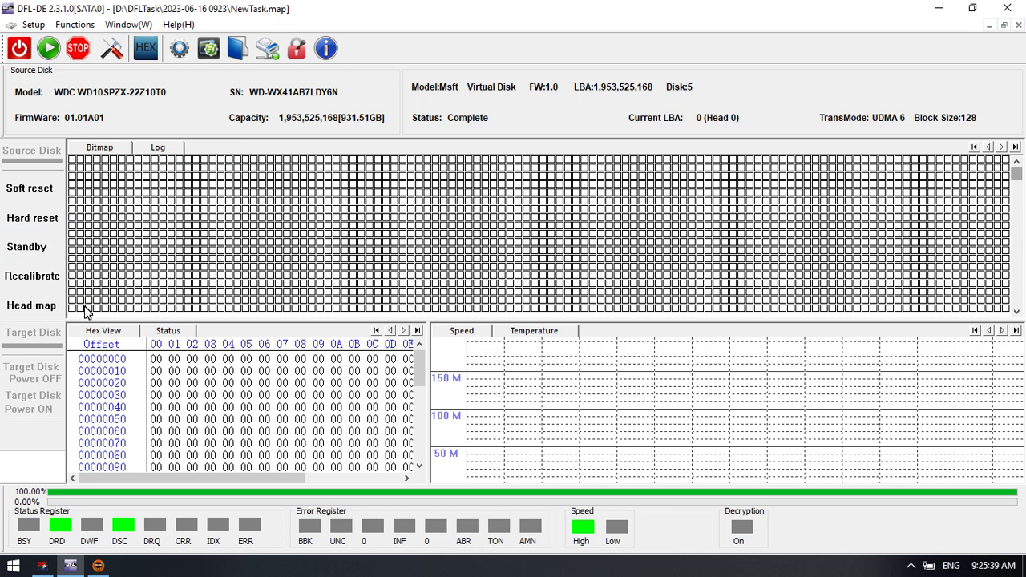
mouse_move(170, 249)
mouse_move(190, 234)
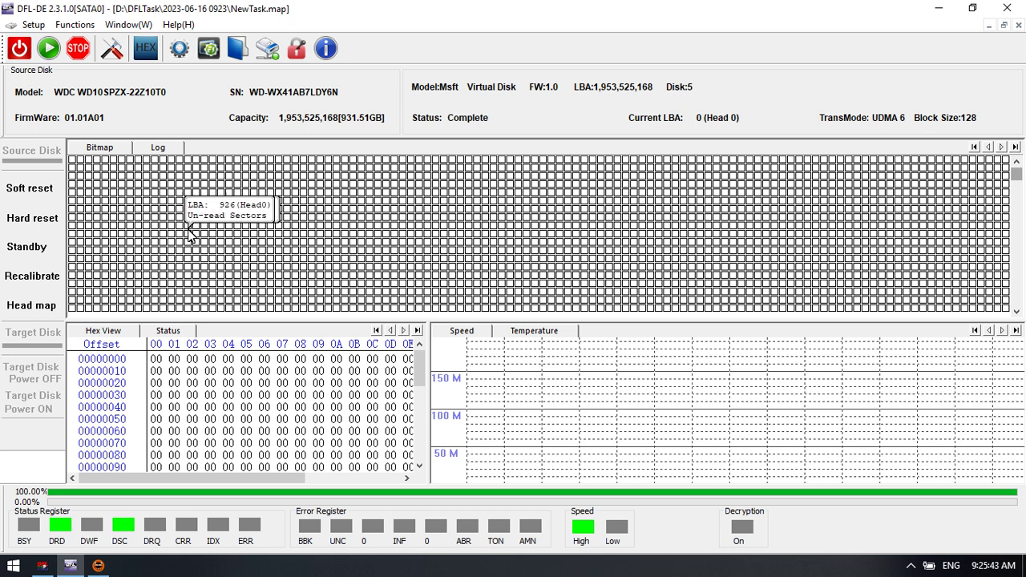
Step: Try to image the source drive to the virtual disk and review the task's read and write entries in the log
click(49, 48)
mouse_move(211, 283)
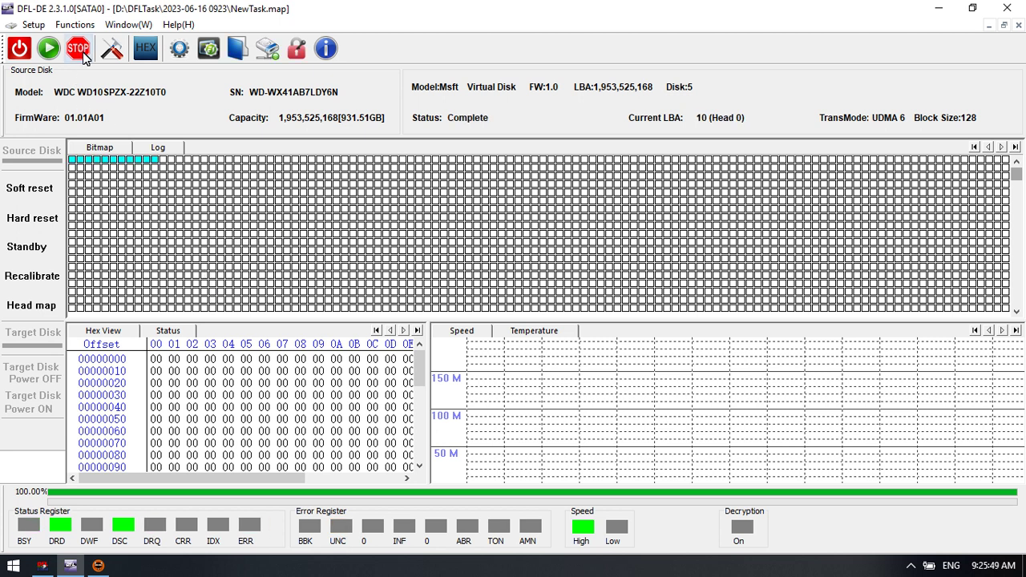
click(165, 149)
drag(472, 228, 896, 321)
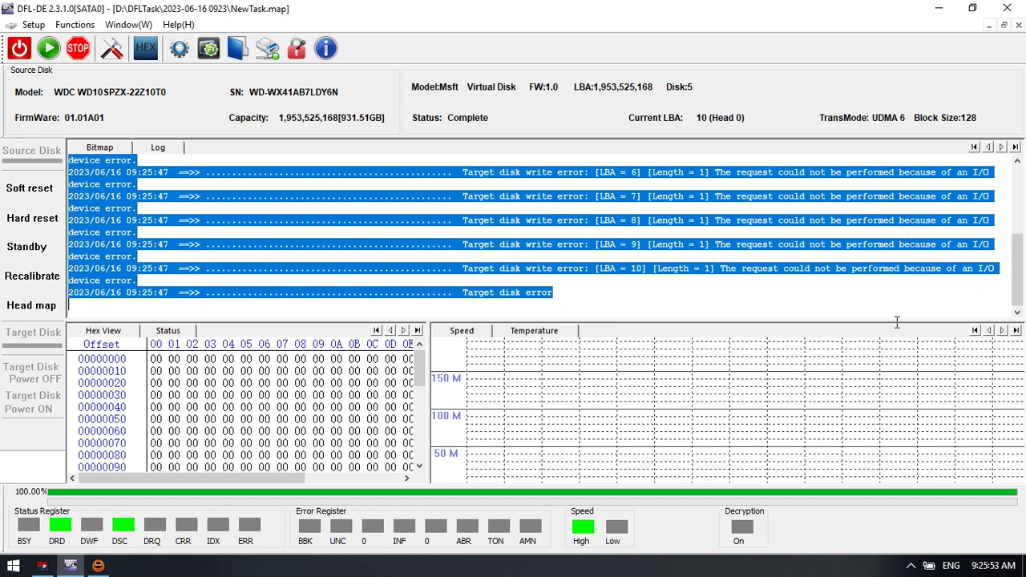
click(581, 290)
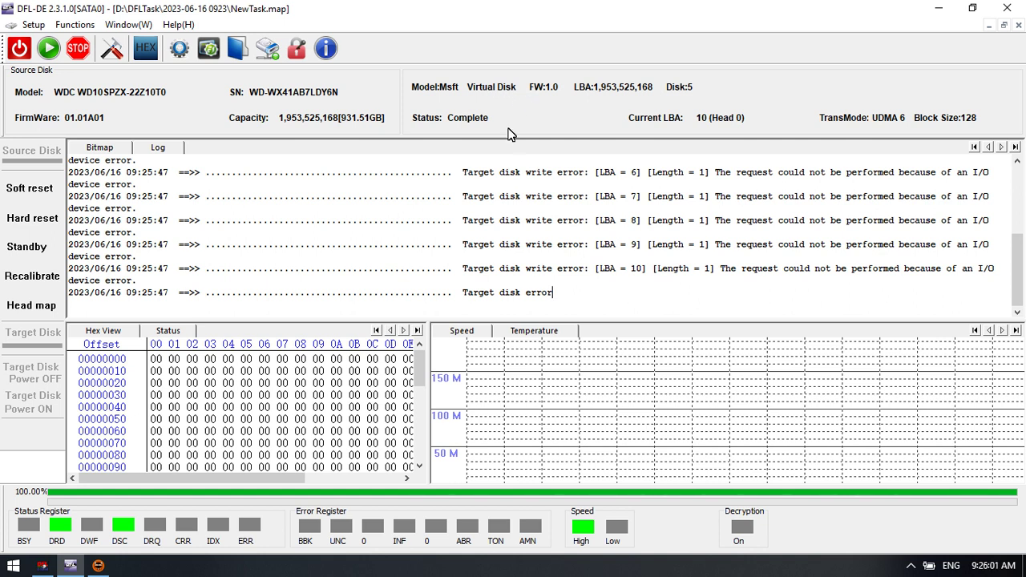
scroll(545, 284, up, 15)
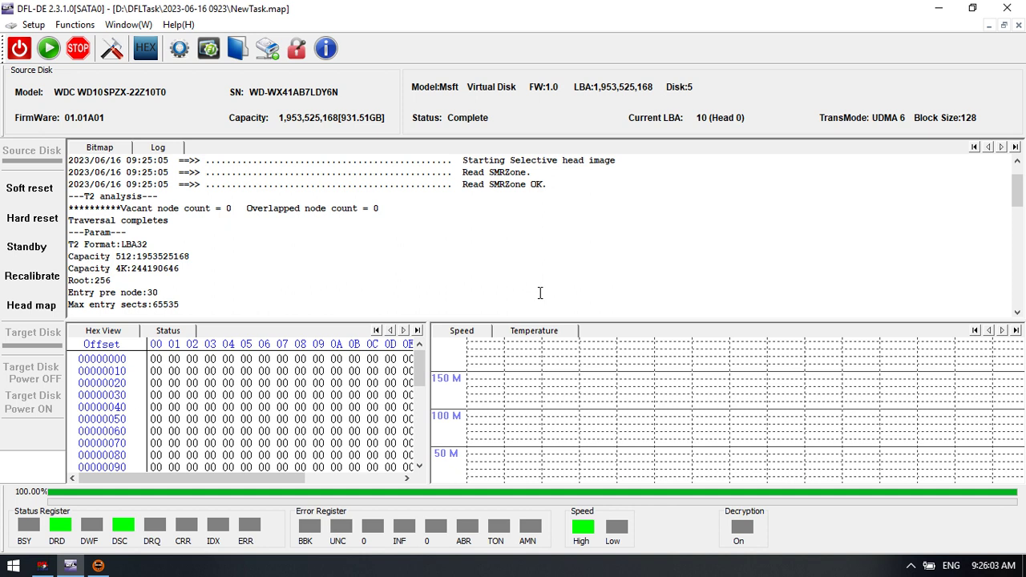
scroll(521, 291, down, 3)
scroll(545, 290, down, 8)
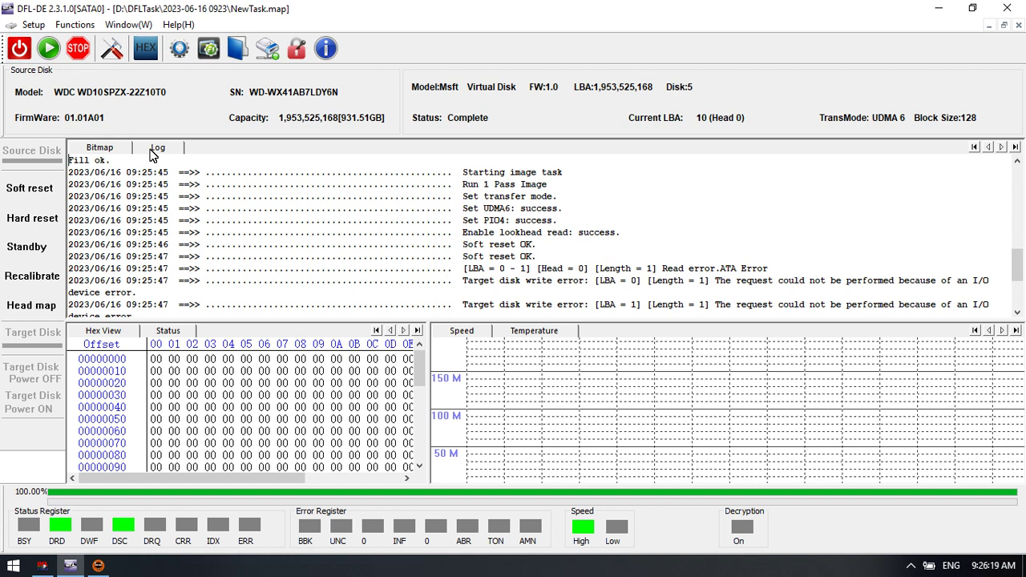
click(75, 24)
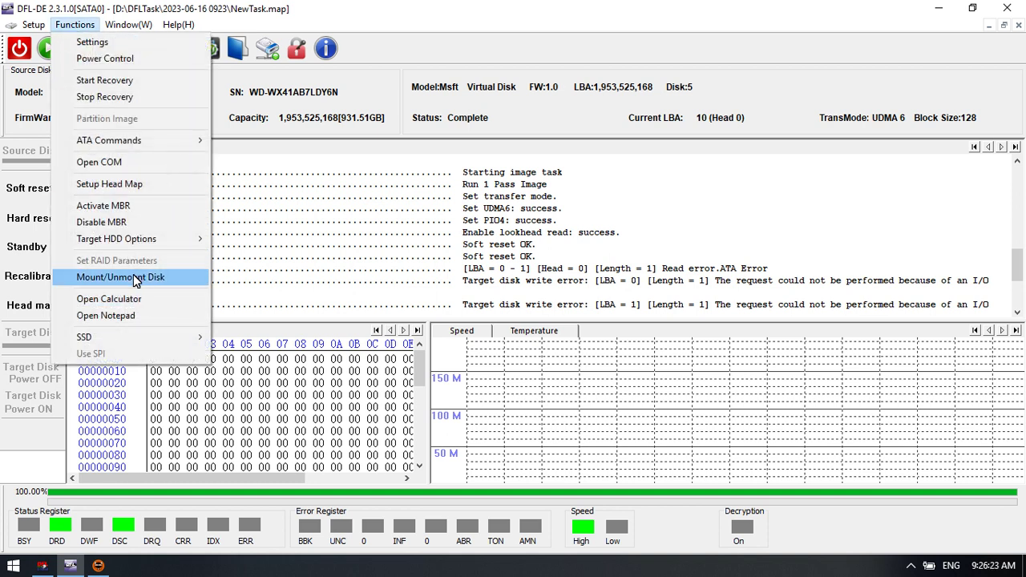
mouse_move(152, 239)
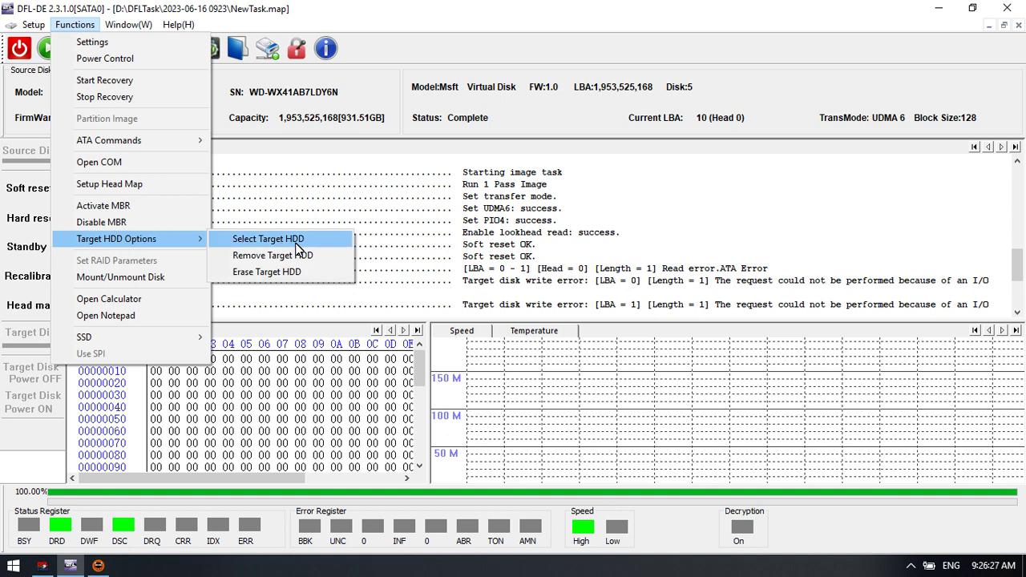
click(298, 245)
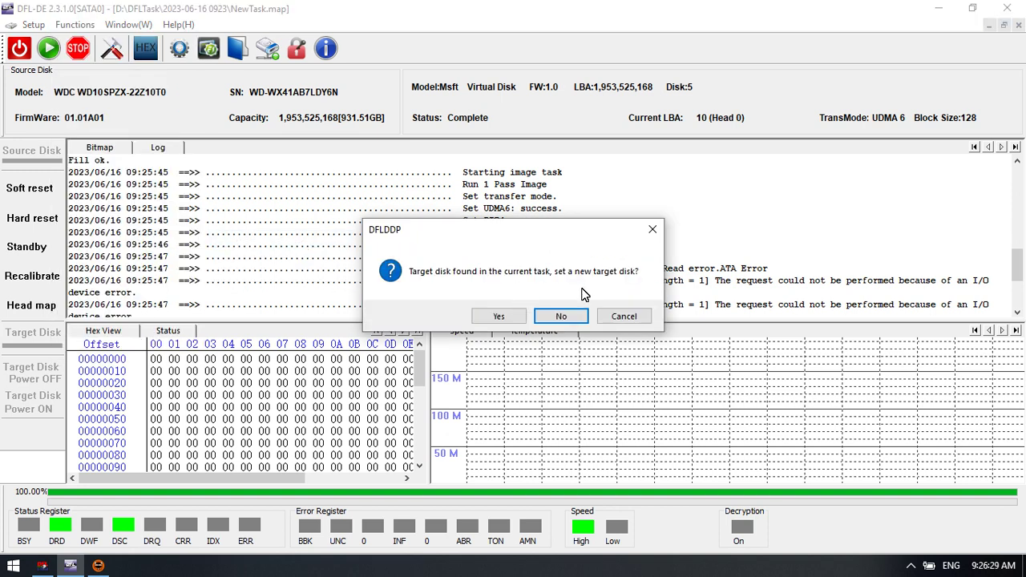
click(501, 317)
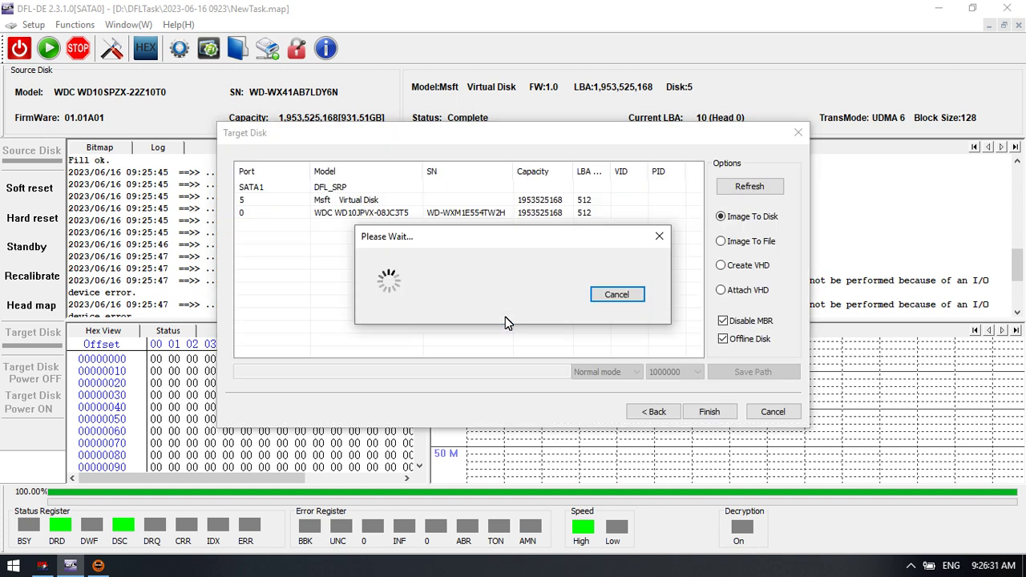
click(747, 268)
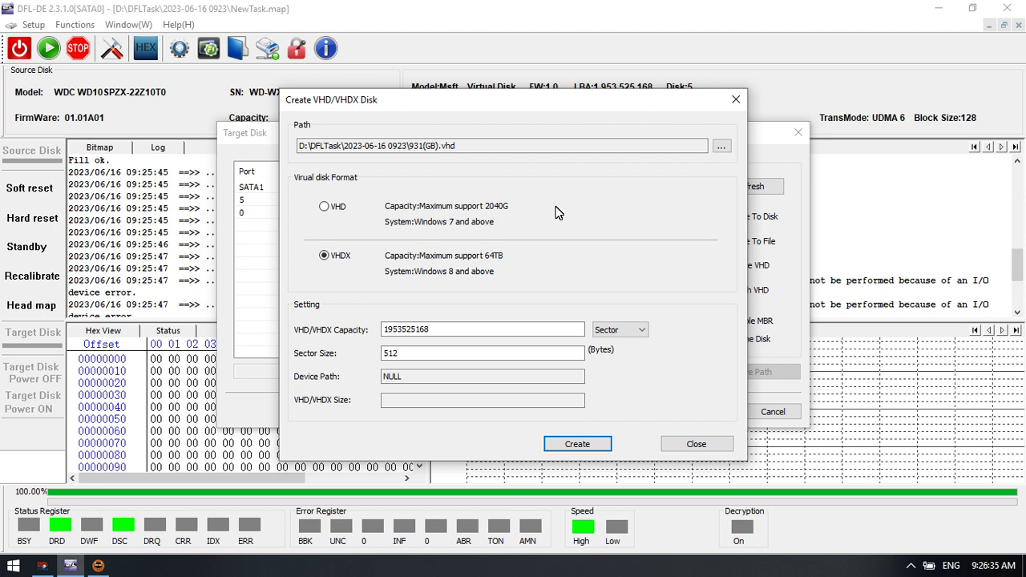
click(582, 447)
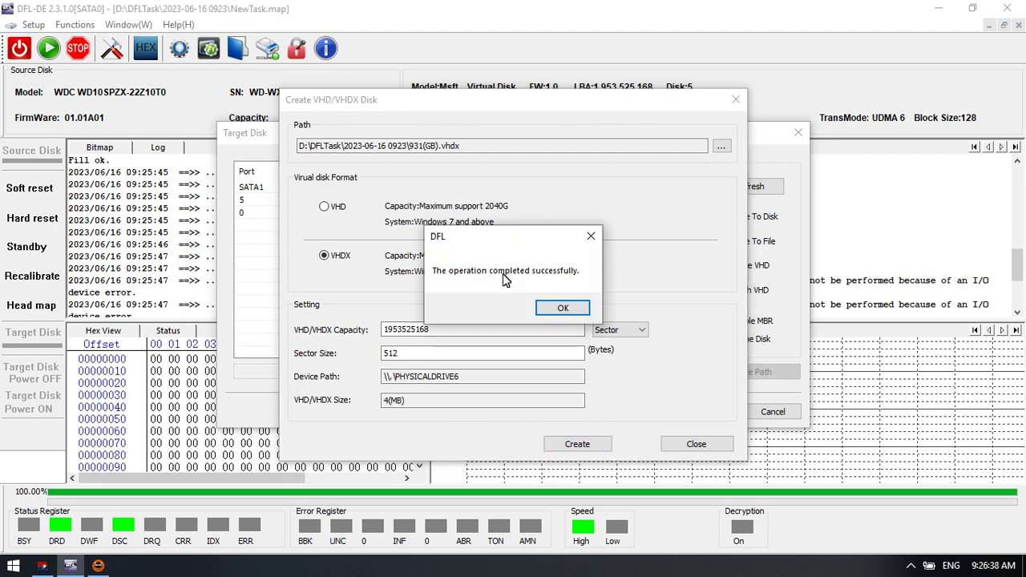
click(564, 309)
click(693, 445)
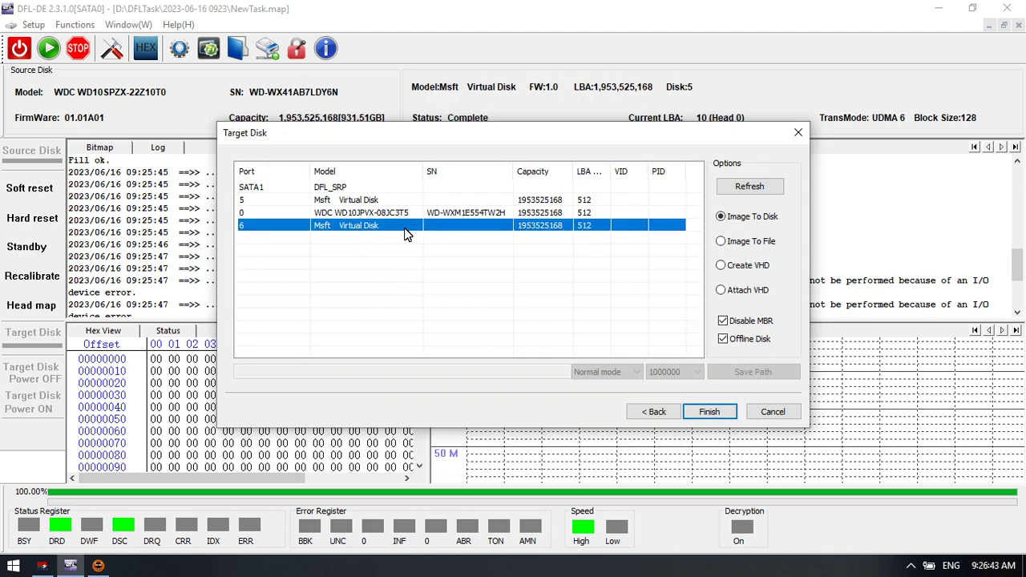
Step: Set the virtual disk on port 6 as the task's target, image the source drive to it and view the bitmap
click(709, 413)
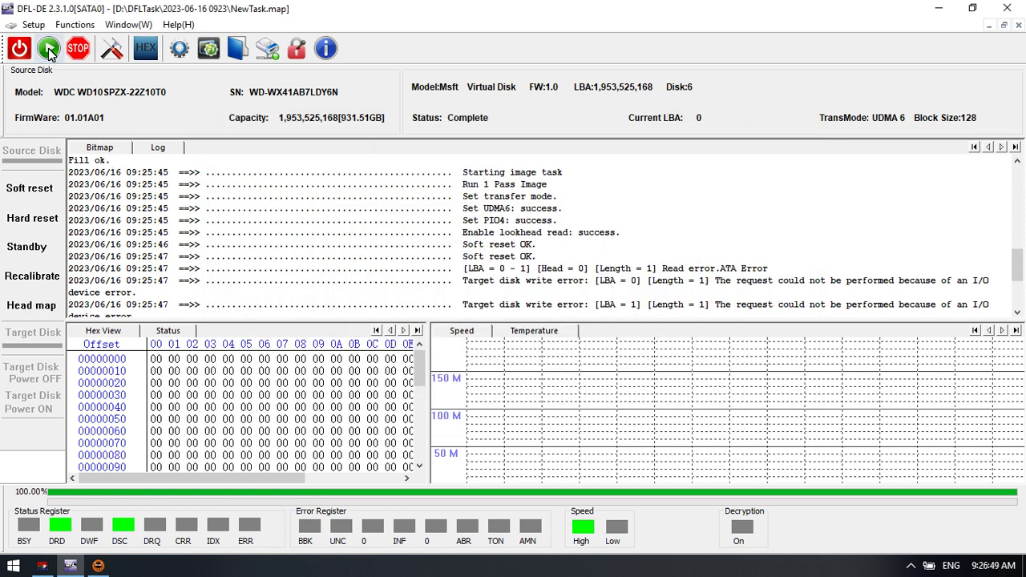
click(113, 148)
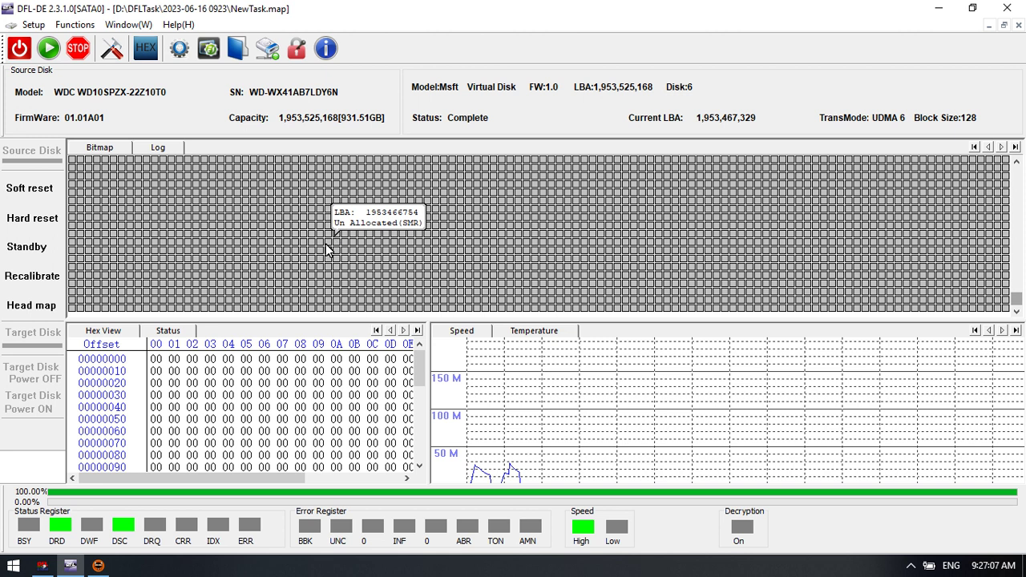
Step: Switch from the imaging task to the General Menu window
mouse_move(92, 567)
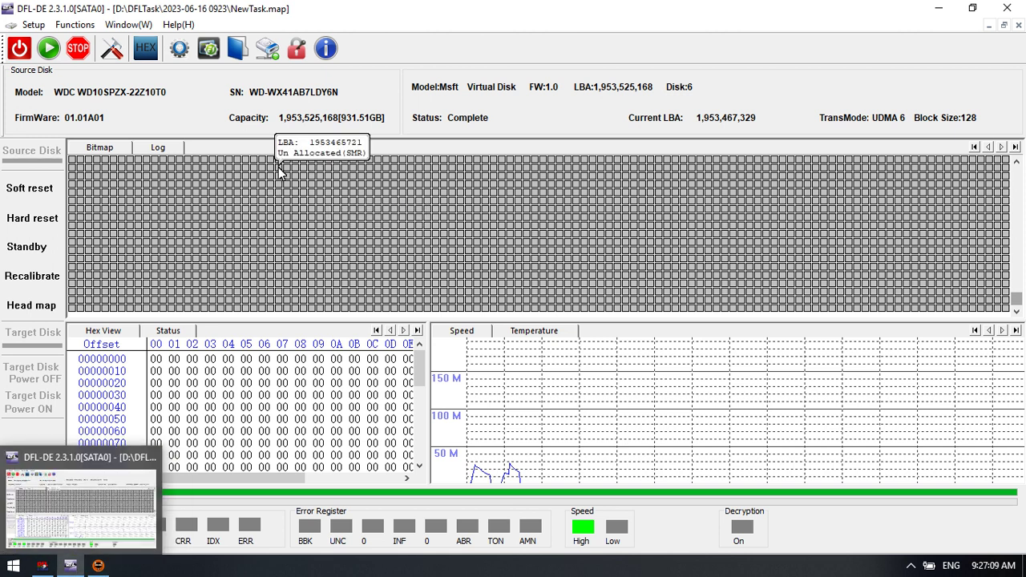
click(128, 24)
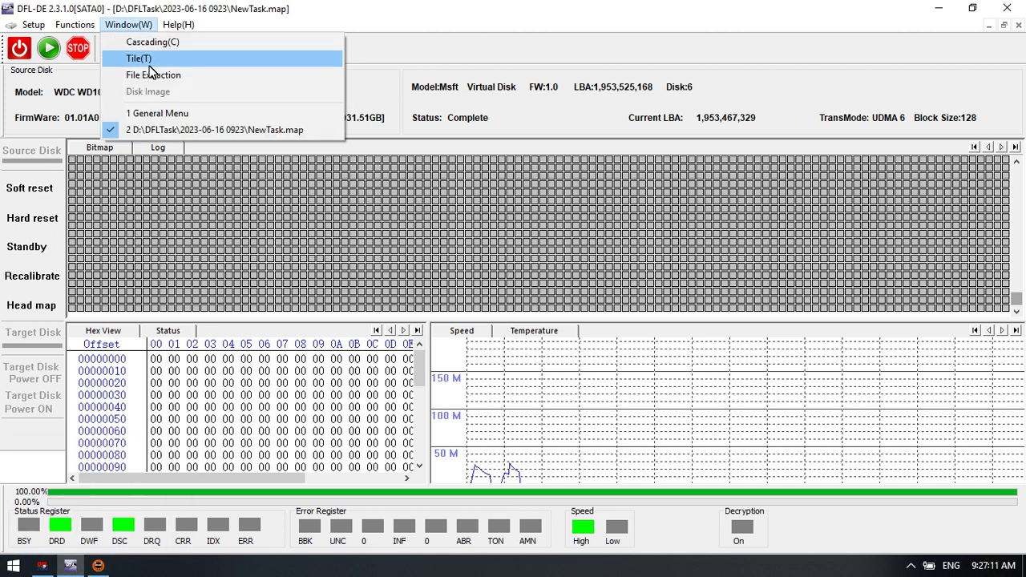
click(168, 114)
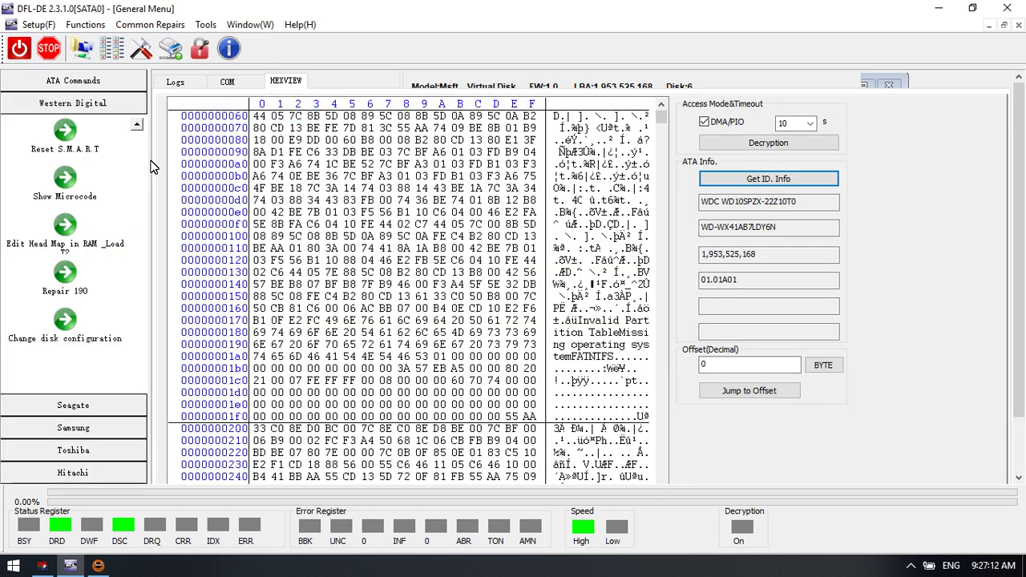
click(50, 288)
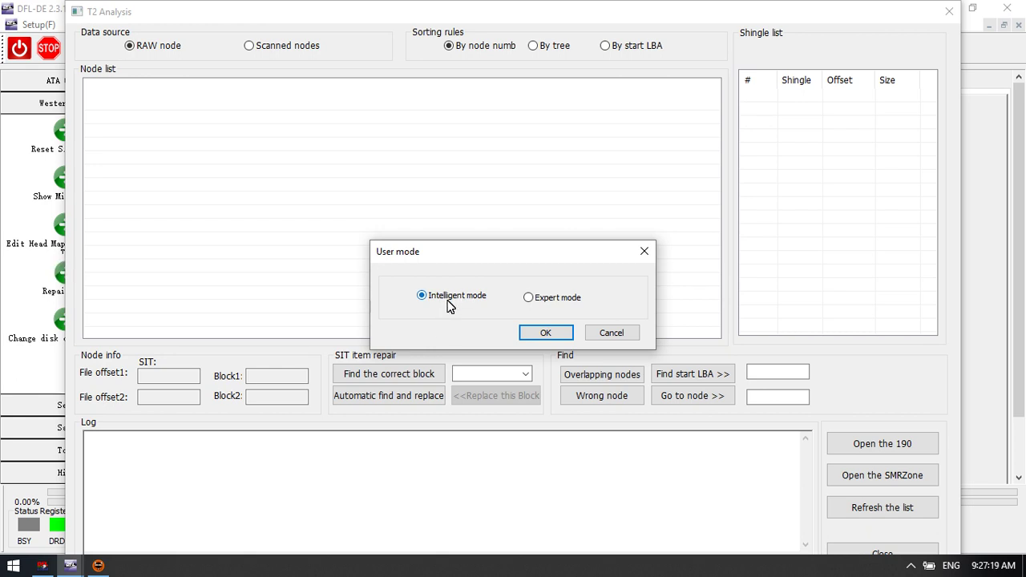
click(601, 335)
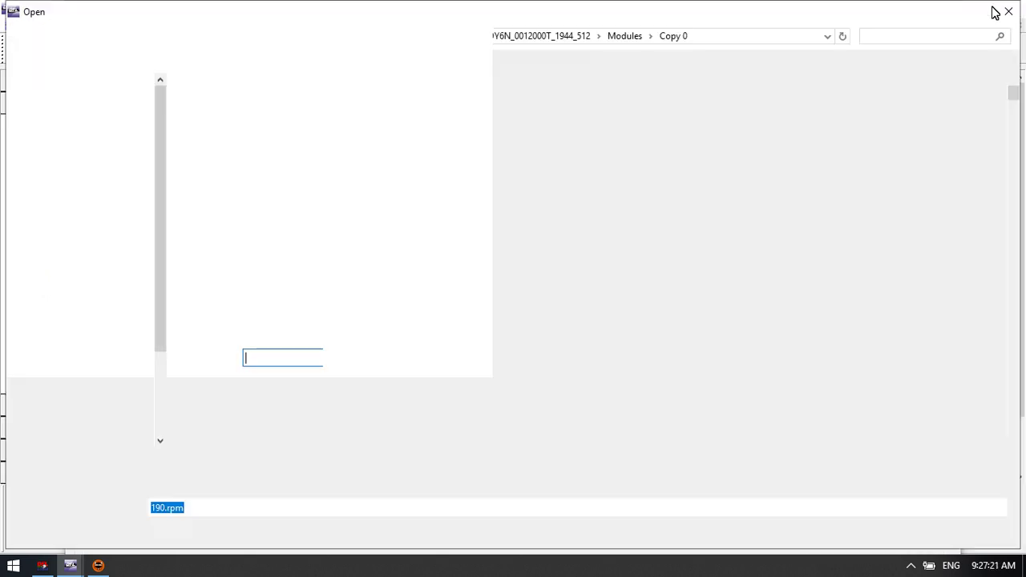
click(1008, 11)
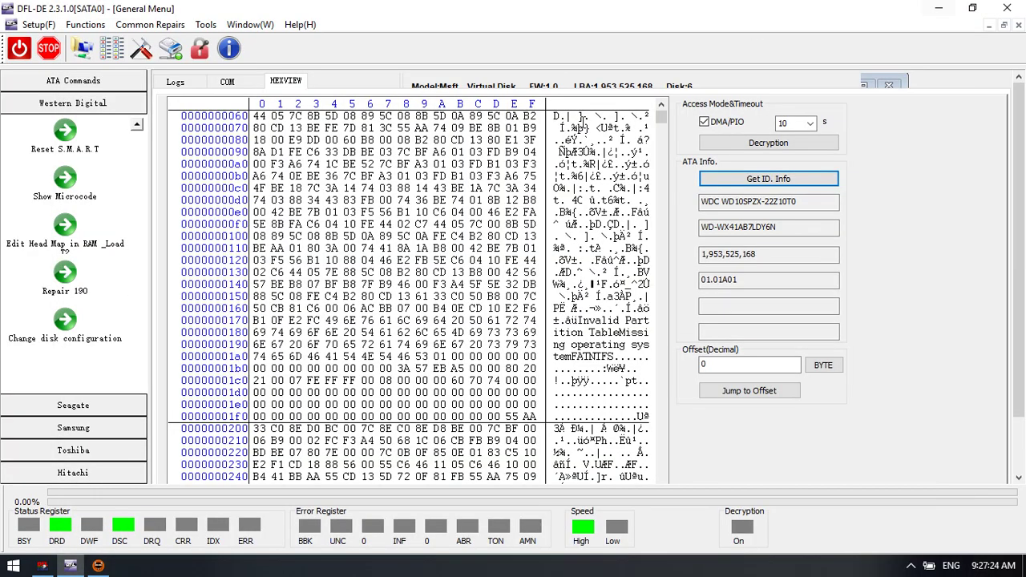
click(949, 11)
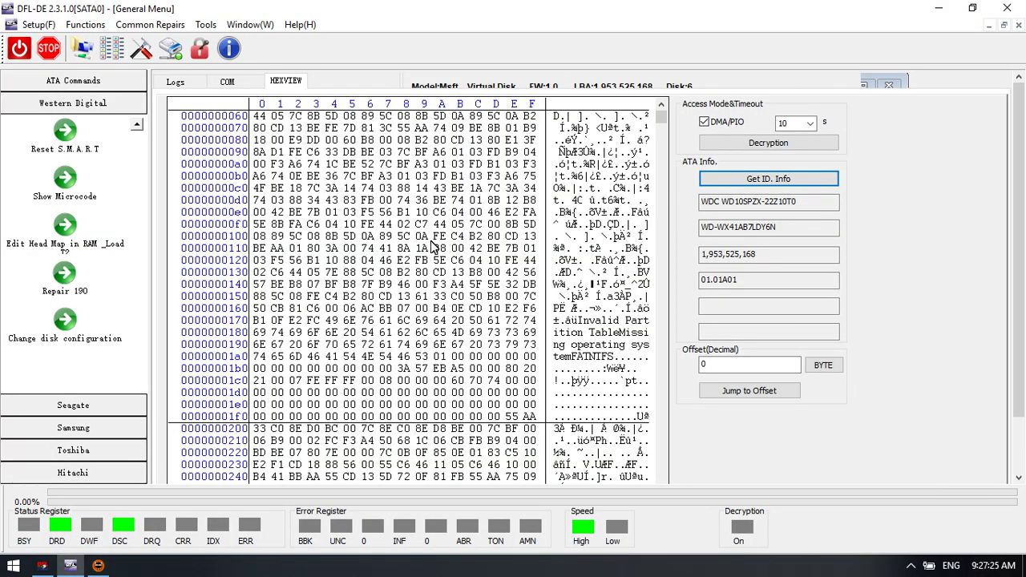
Step: Examine the signature bytes at the end of the first sector and the start of the second sector in the hex view
click(530, 429)
click(492, 428)
click(512, 428)
click(511, 416)
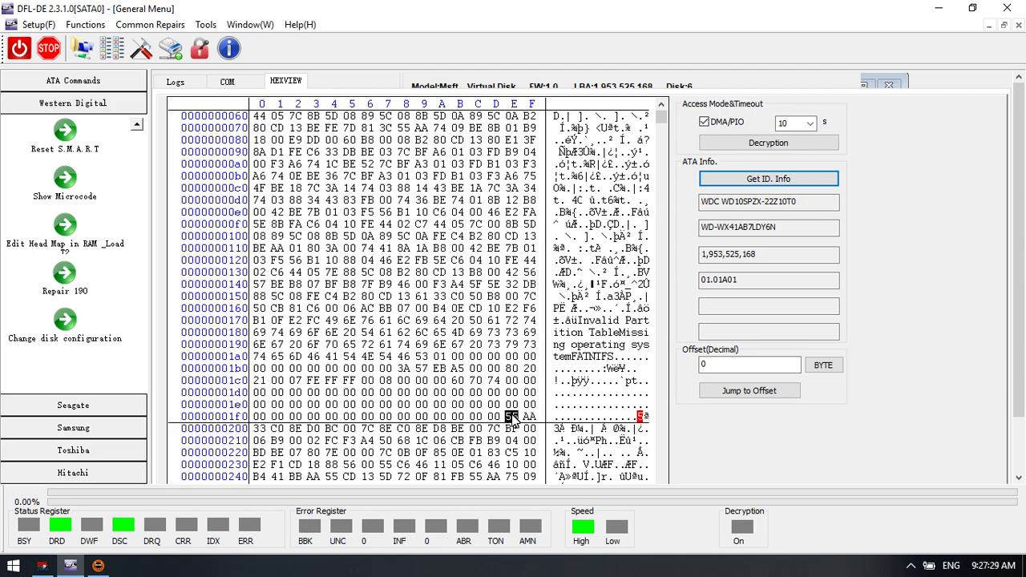